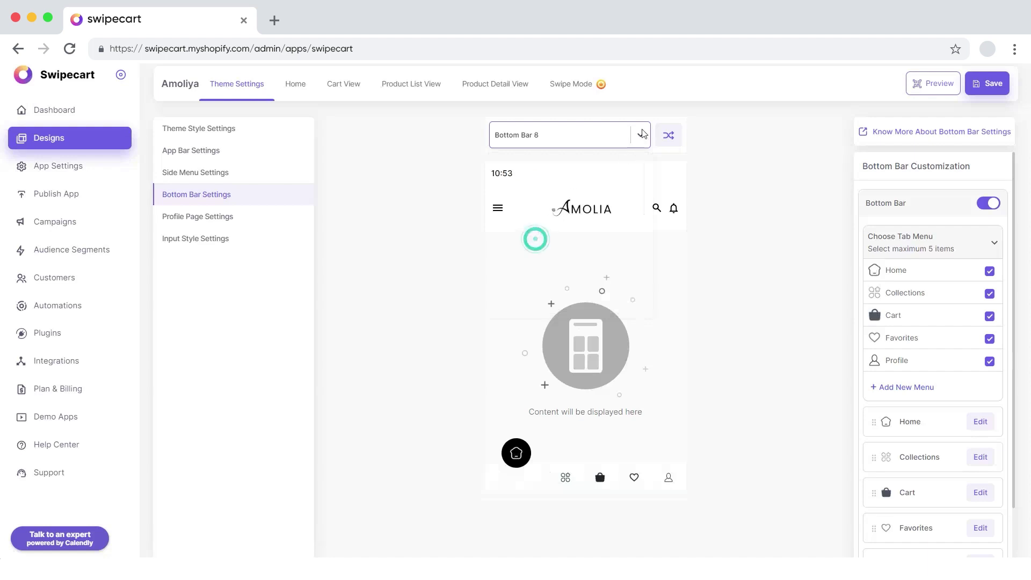
Step: Preview the Bottom Bar 9 and Bottom Bar 10 styles and set the bottom bar style to Bottom Bar 11
{"action": "left_click", "coordinate": [640, 135]}
{"action": "scroll", "coordinate": [529, 274], "scroll_direction": "down", "scroll_amount": 2}
{"action": "left_click", "coordinate": [532, 260]}
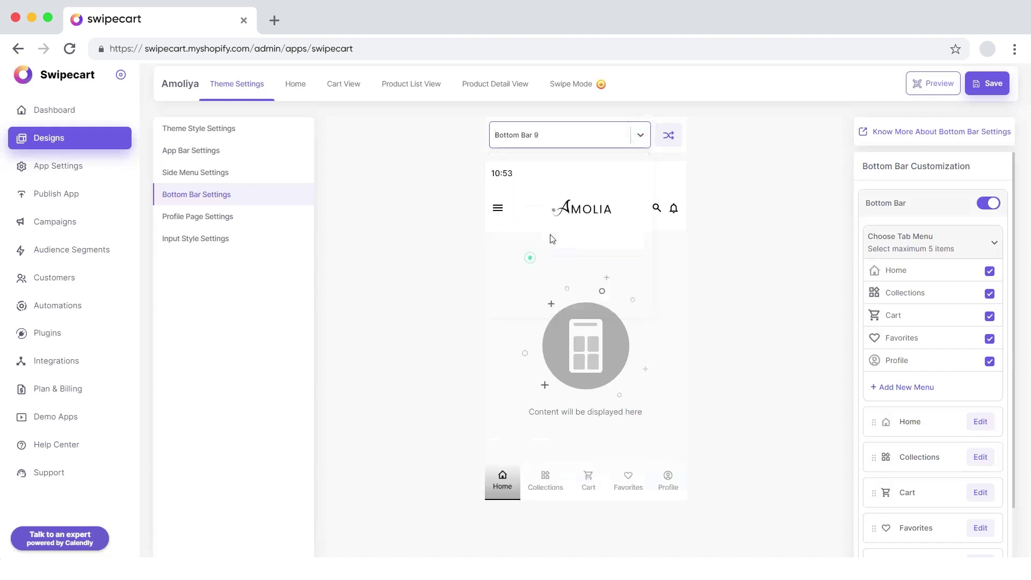
{"action": "left_click", "coordinate": [639, 135]}
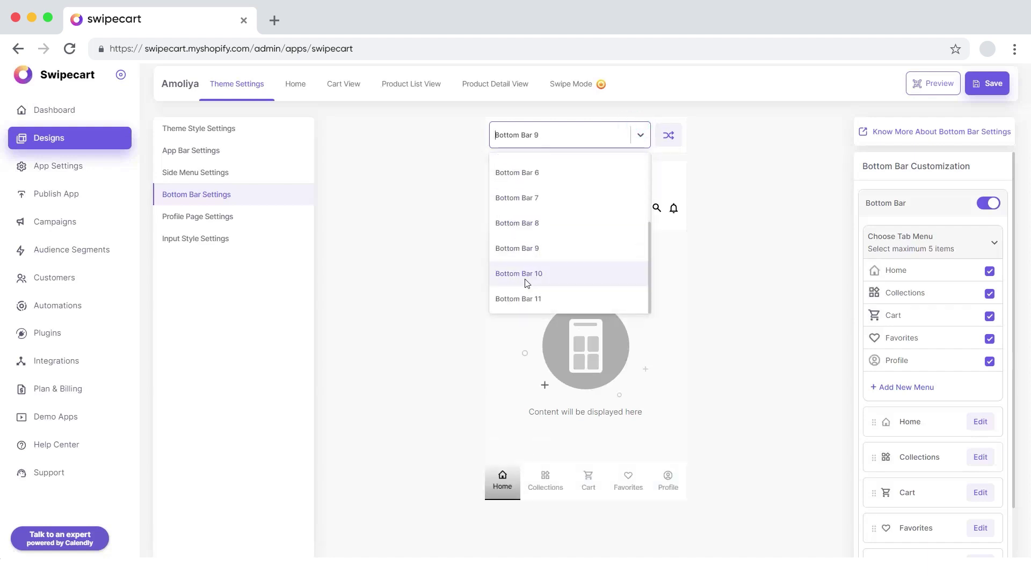
{"action": "left_click", "coordinate": [527, 274]}
{"action": "left_click", "coordinate": [640, 135]}
{"action": "scroll", "coordinate": [553, 220], "scroll_direction": "down", "scroll_amount": 2}
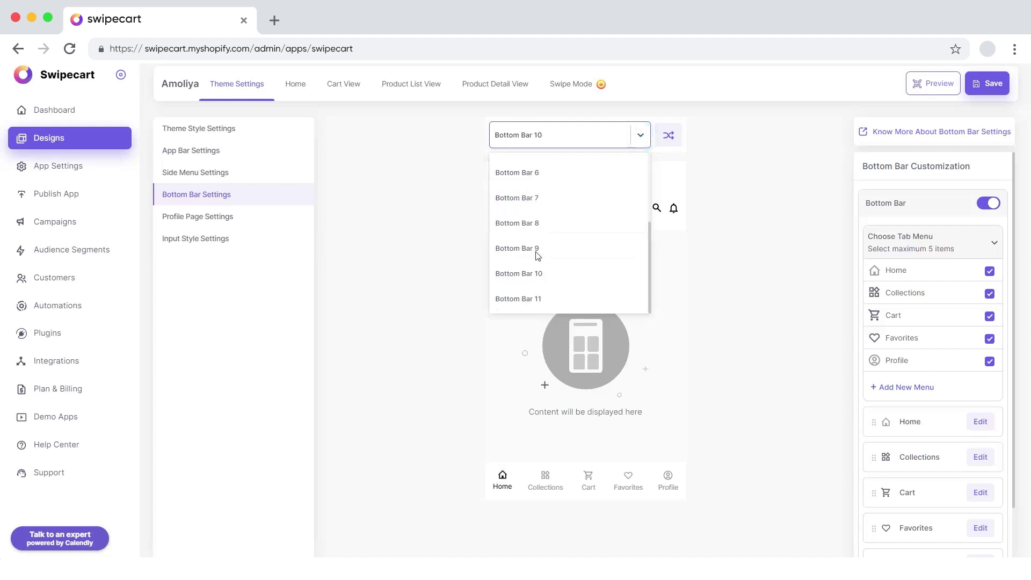
{"action": "left_click", "coordinate": [518, 299]}
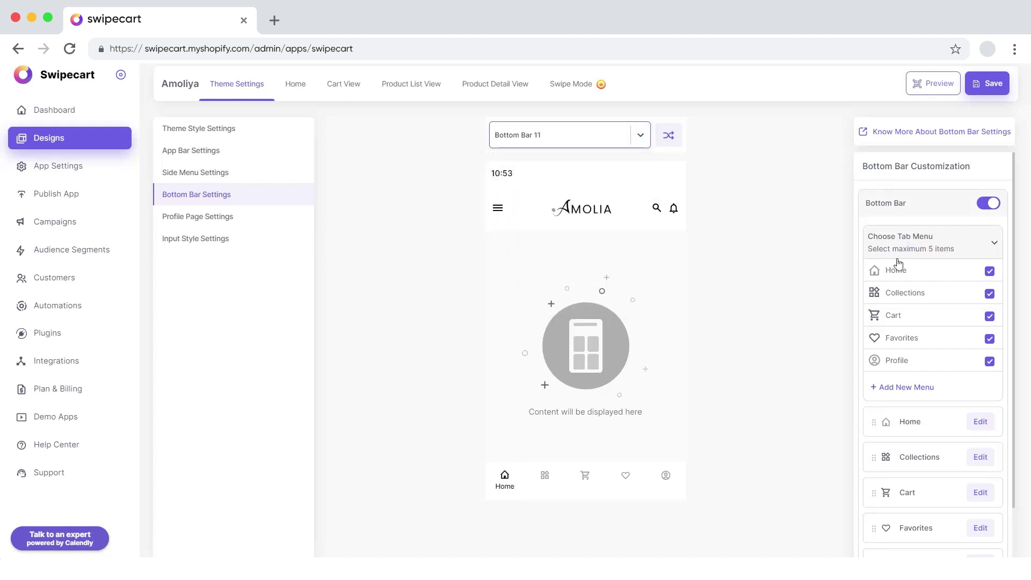
Step: Toggle the bottom bar off and on, and deselect and reselect the Collections and Favorites tabs
{"action": "left_click", "coordinate": [987, 205]}
{"action": "left_click", "coordinate": [987, 206]}
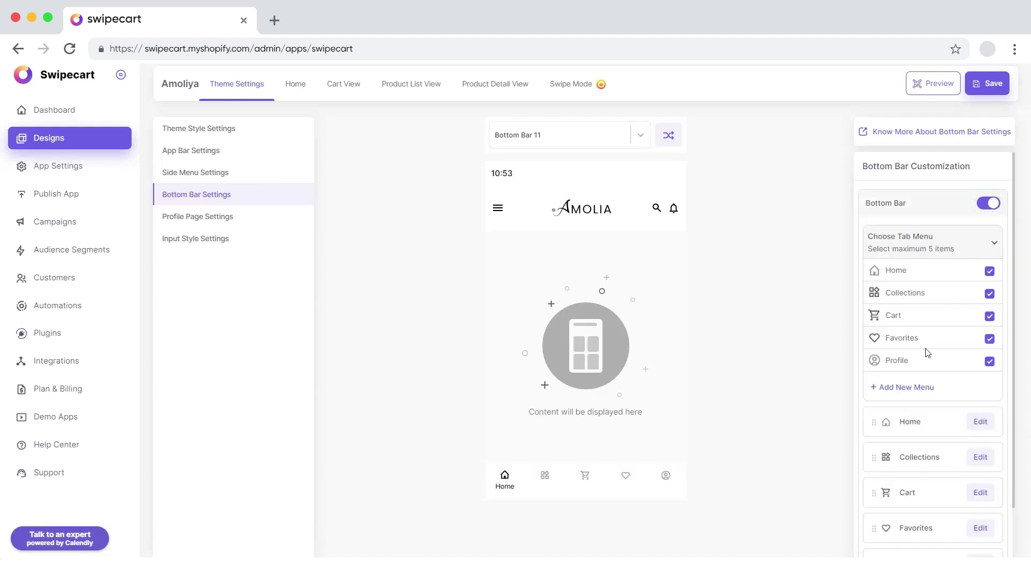
{"action": "scroll", "coordinate": [913, 352], "scroll_direction": "down", "scroll_amount": 2}
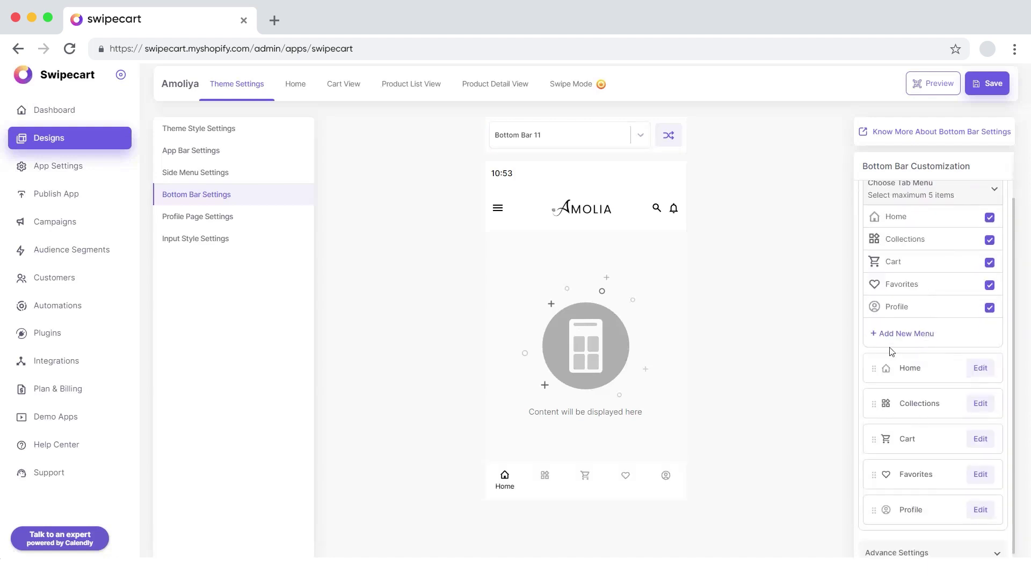
{"action": "left_click", "coordinate": [989, 286]}
{"action": "left_click", "coordinate": [990, 240]}
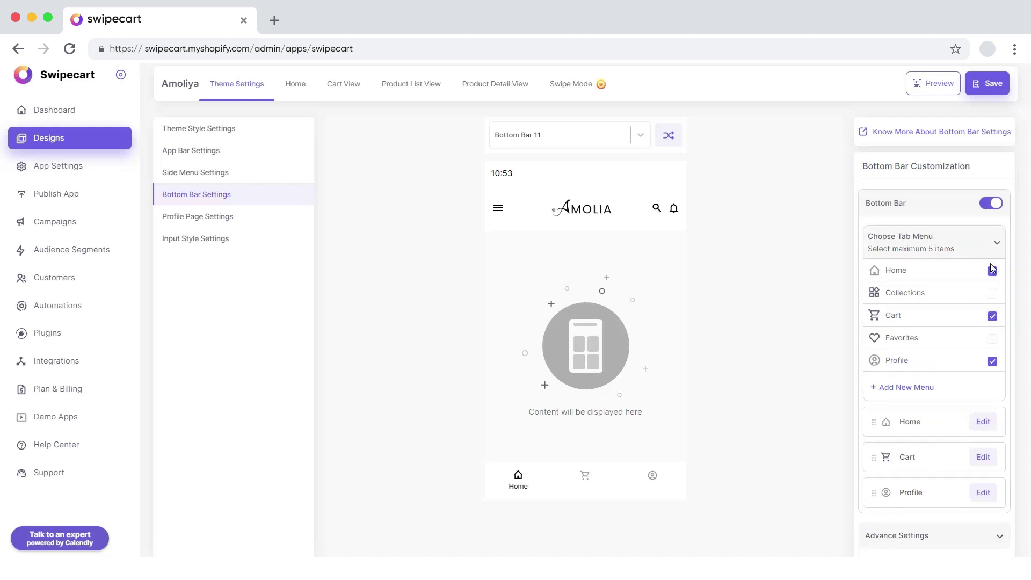
{"action": "left_click", "coordinate": [992, 294]}
{"action": "left_click", "coordinate": [990, 339]}
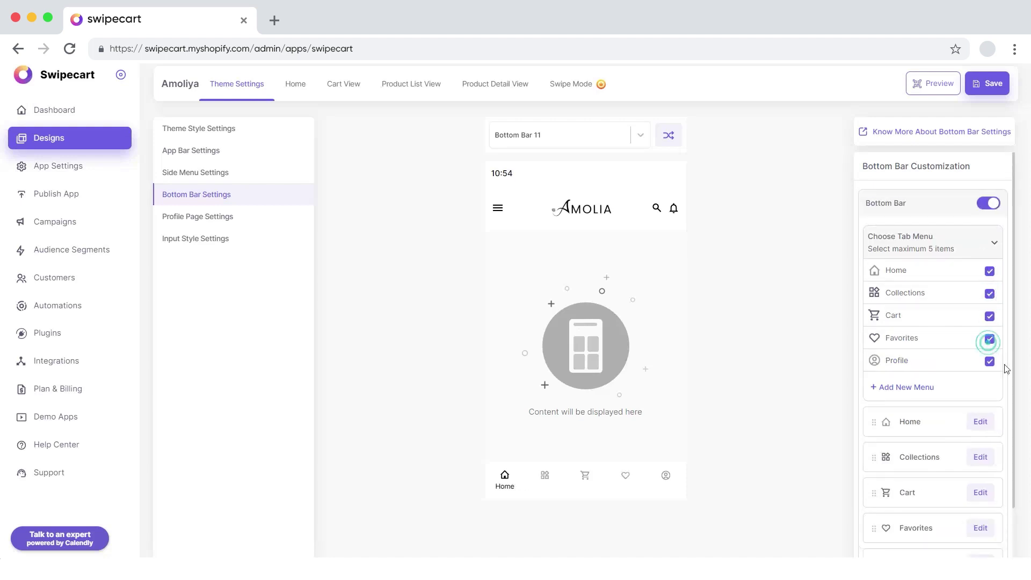
Step: Start a new bottom bar menu with the page name "Help 24/7"
{"action": "left_click", "coordinate": [905, 387]}
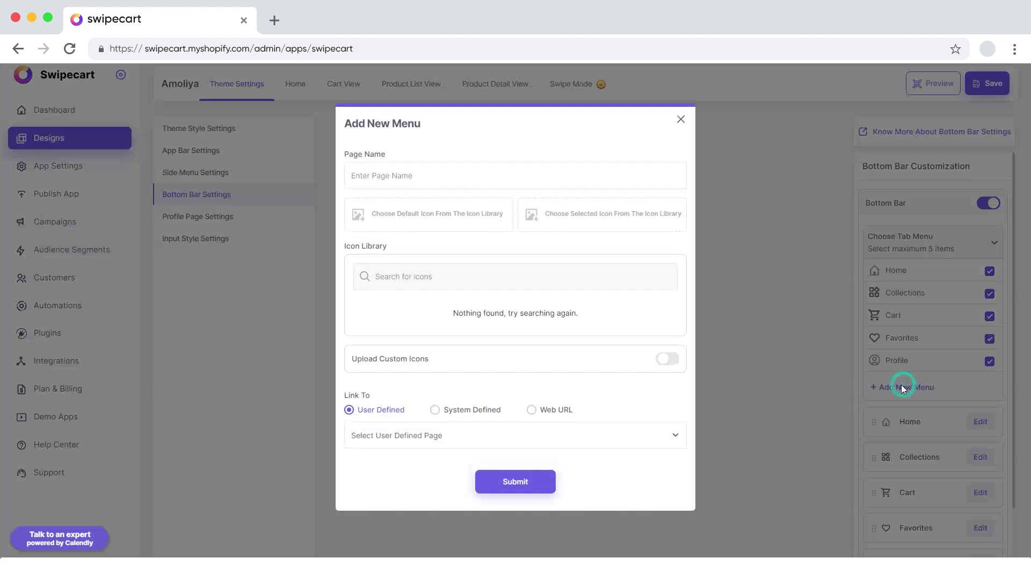
{"action": "left_click", "coordinate": [387, 183]}
{"action": "left_click", "coordinate": [421, 207]}
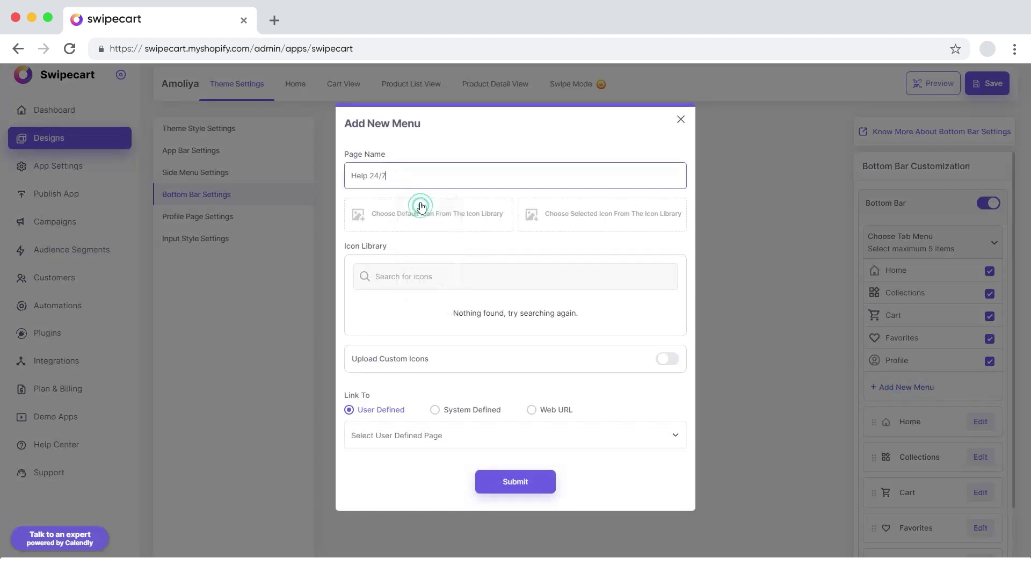
Step: Search the icon library for "help" and "h", and browse the full icon list for a suitable menu icon
{"action": "left_click", "coordinate": [388, 220]}
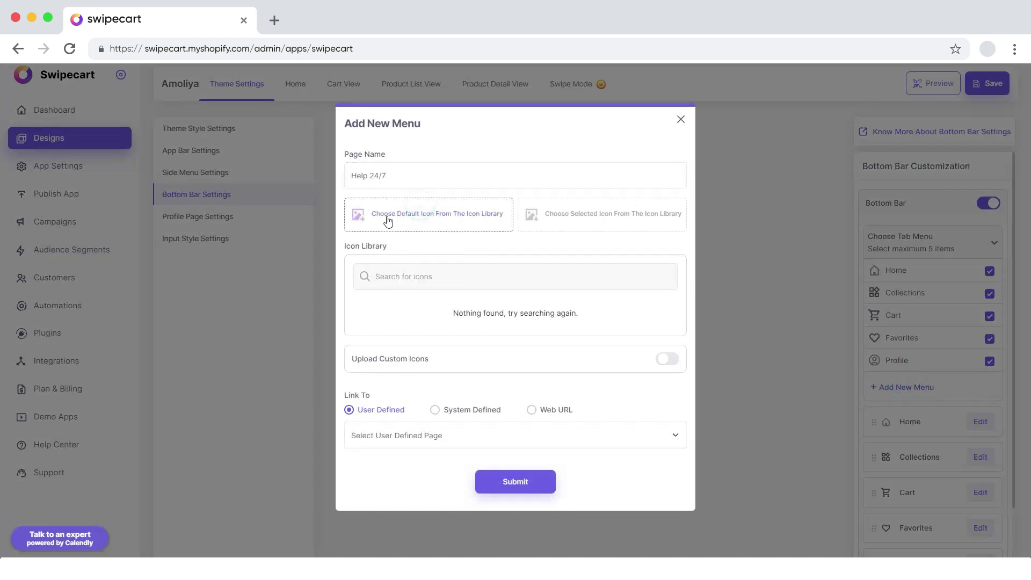
{"action": "left_click", "coordinate": [393, 276]}
{"action": "type", "text": "help"}
{"action": "left_click", "coordinate": [543, 224]}
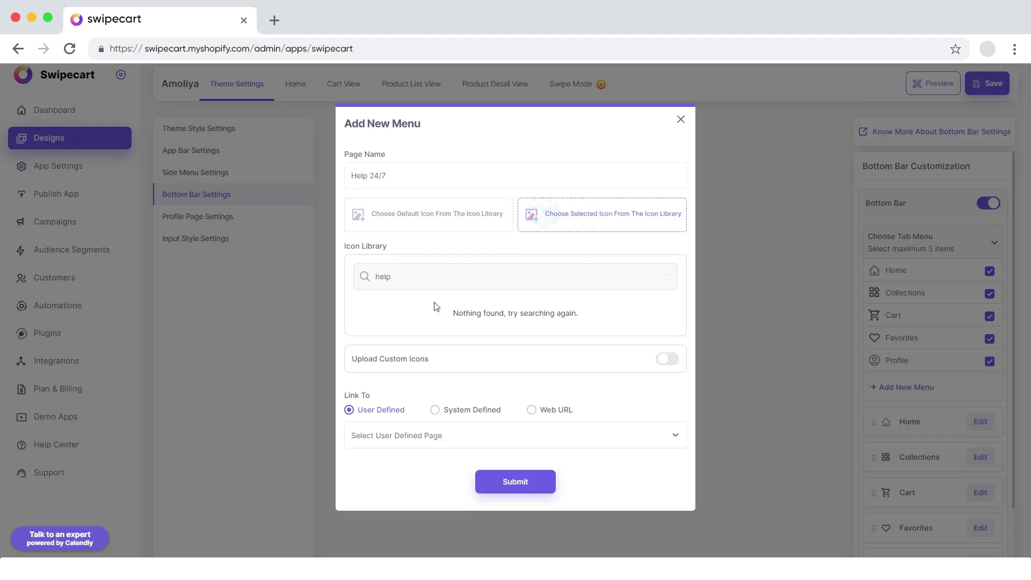
{"action": "left_click", "coordinate": [402, 211]}
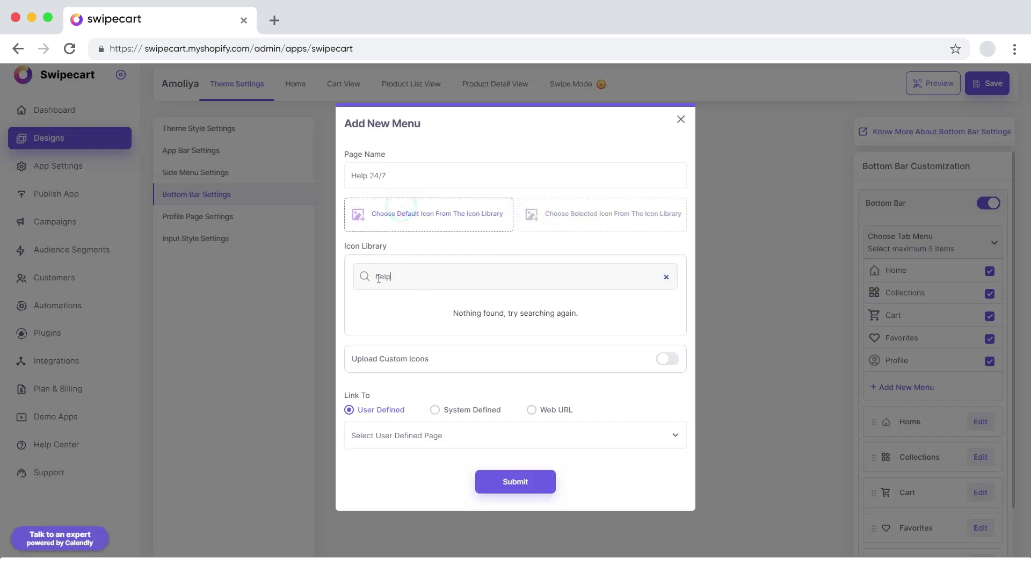
{"action": "left_click_drag", "start_coordinate": [397, 277], "coordinate": [370, 281]}
{"action": "type", "text": "h"}
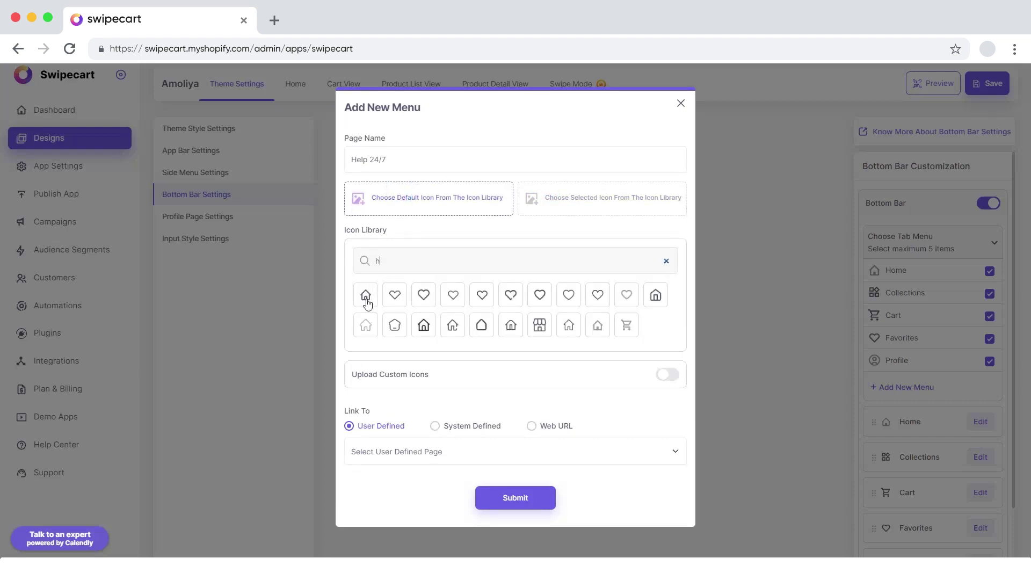
{"action": "left_click", "coordinate": [666, 261]}
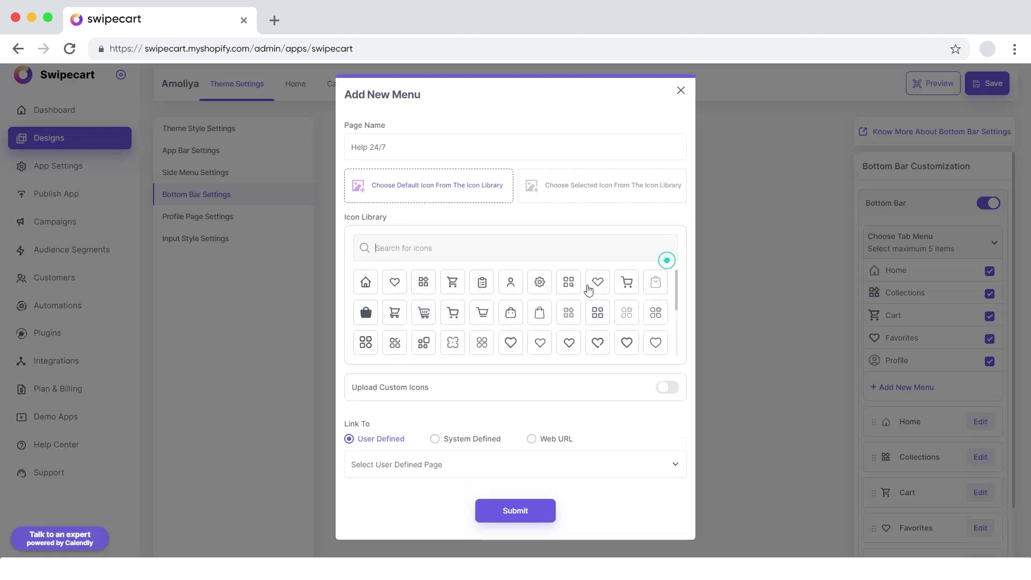
{"action": "scroll", "coordinate": [569, 303], "scroll_direction": "down", "scroll_amount": 3}
{"action": "scroll", "coordinate": [568, 315], "scroll_direction": "up", "scroll_amount": 5}
Step: Enable custom icons for the new menu and upload Help_01 as the default icon and Help_02 as the selected icon
{"action": "left_click", "coordinate": [667, 387]}
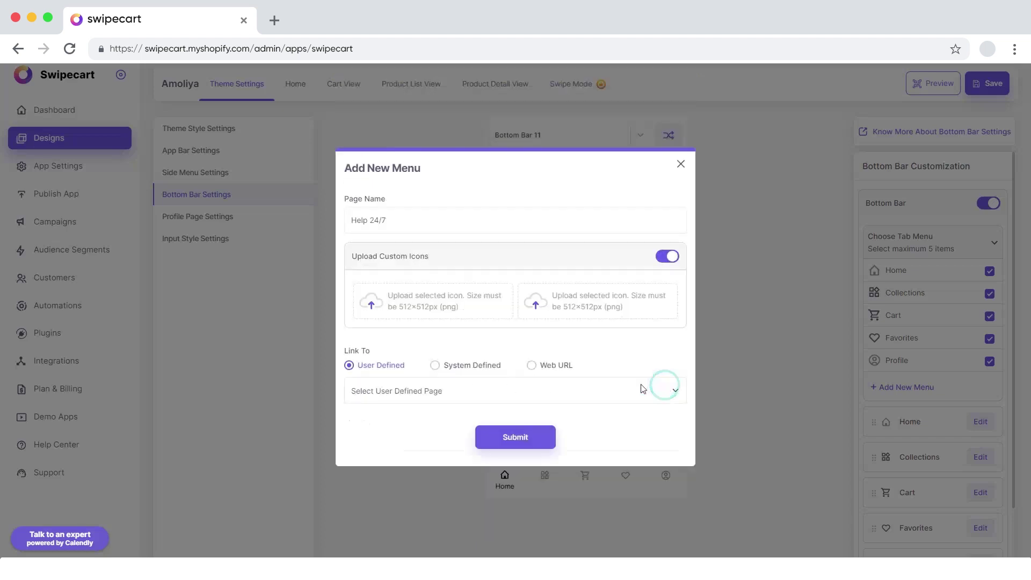
{"action": "left_click", "coordinate": [406, 302]}
{"action": "left_click", "coordinate": [436, 243]}
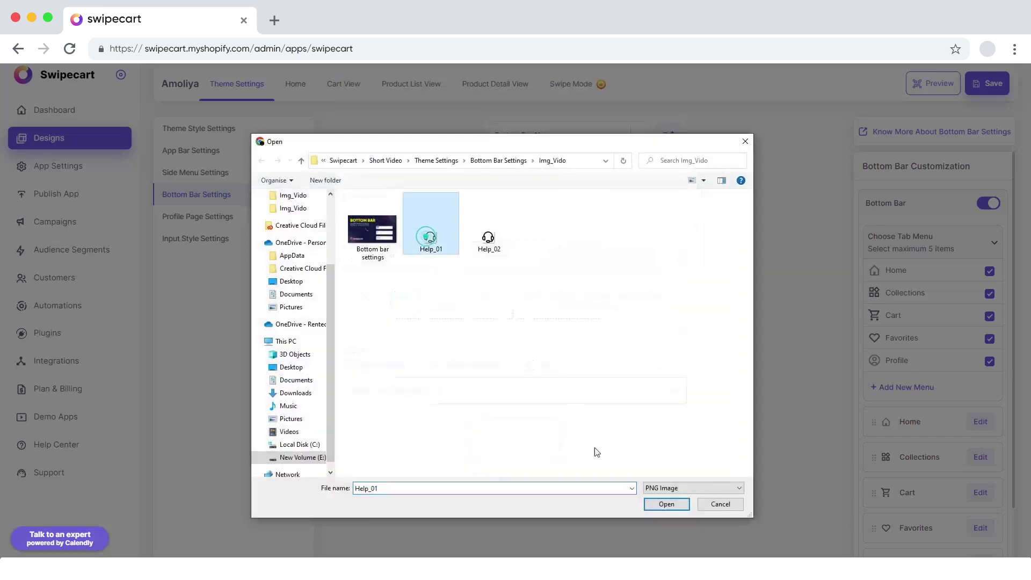
{"action": "left_click", "coordinate": [665, 504]}
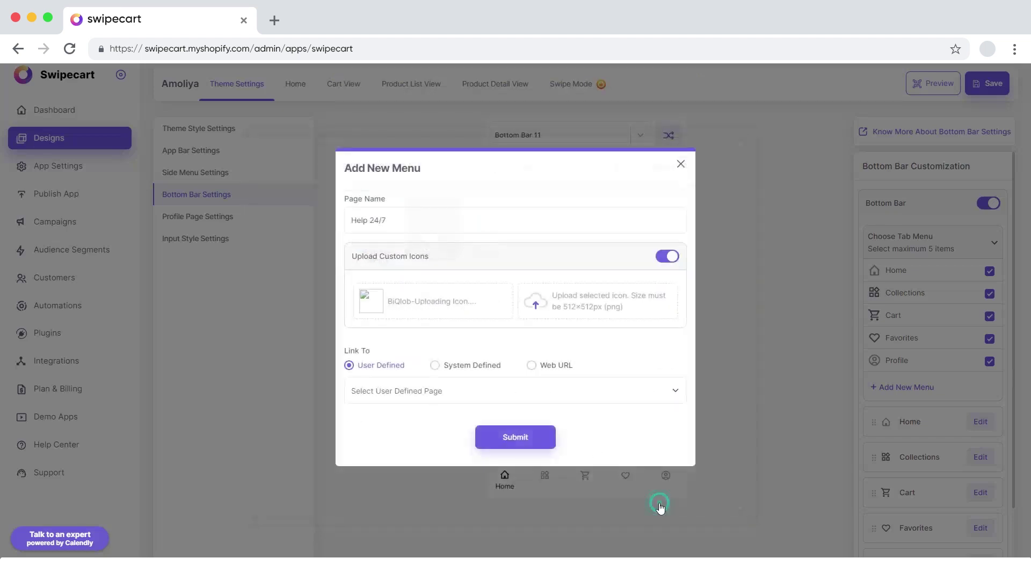
{"action": "left_click", "coordinate": [536, 304]}
{"action": "left_click", "coordinate": [489, 225]}
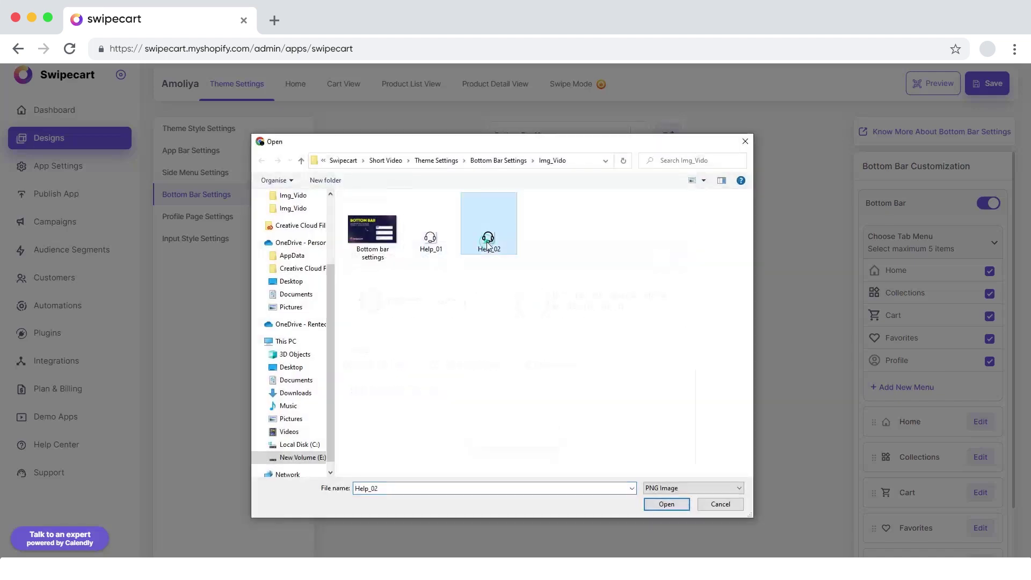
{"action": "left_click", "coordinate": [664, 505]}
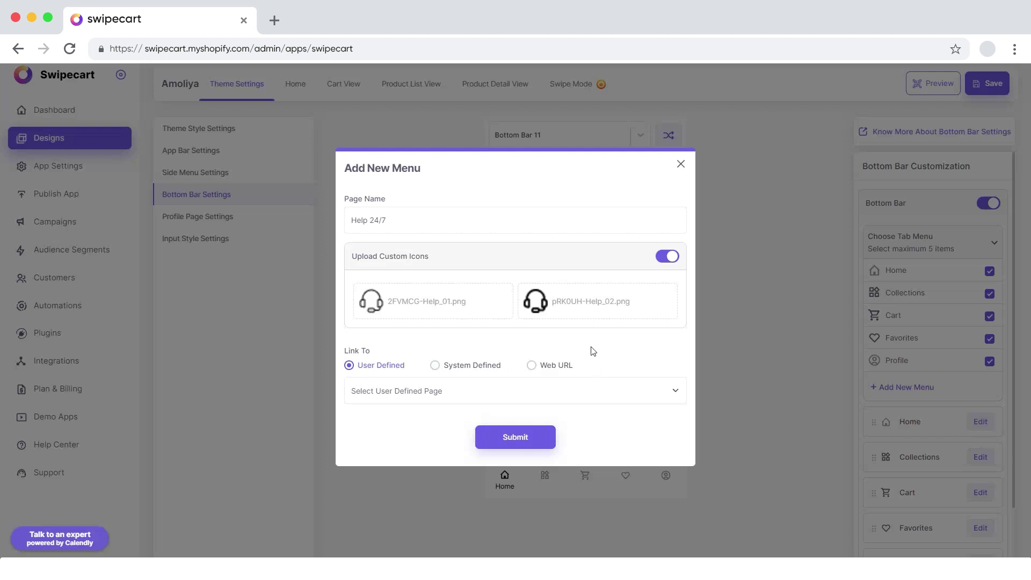
Step: Examine the link choices offered under System Defined, Web URL and User Defined for the new menu
{"action": "left_click", "coordinate": [436, 366]}
{"action": "left_click", "coordinate": [532, 365]}
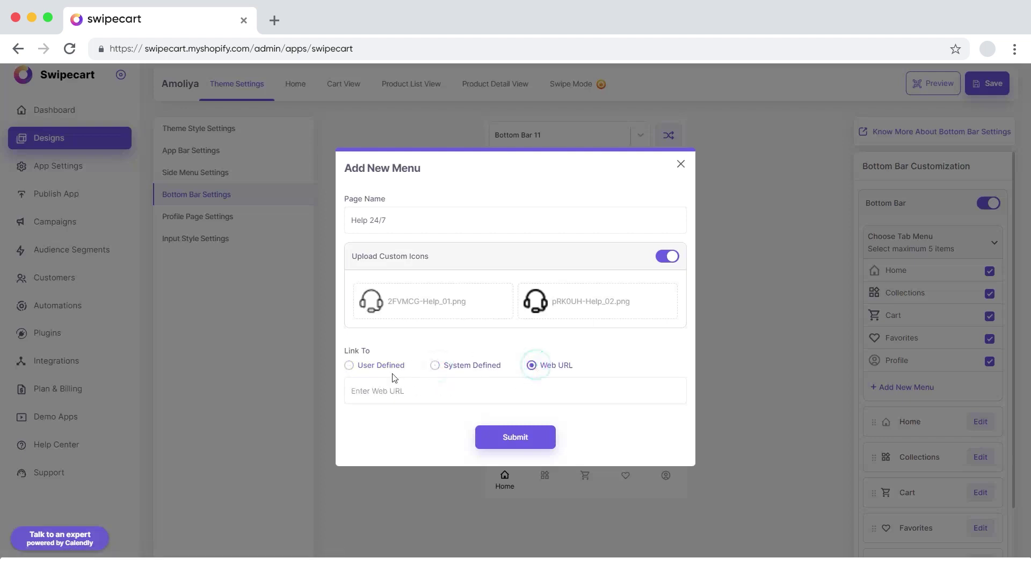
{"action": "left_click", "coordinate": [376, 366]}
{"action": "left_click", "coordinate": [385, 392]}
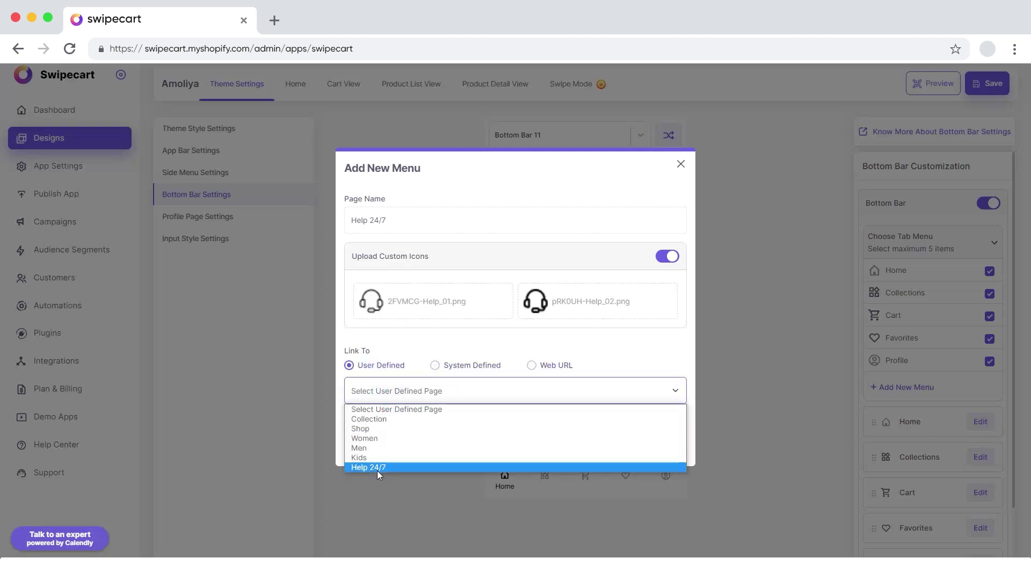
{"action": "left_click", "coordinate": [435, 366]}
{"action": "left_click", "coordinate": [418, 393]}
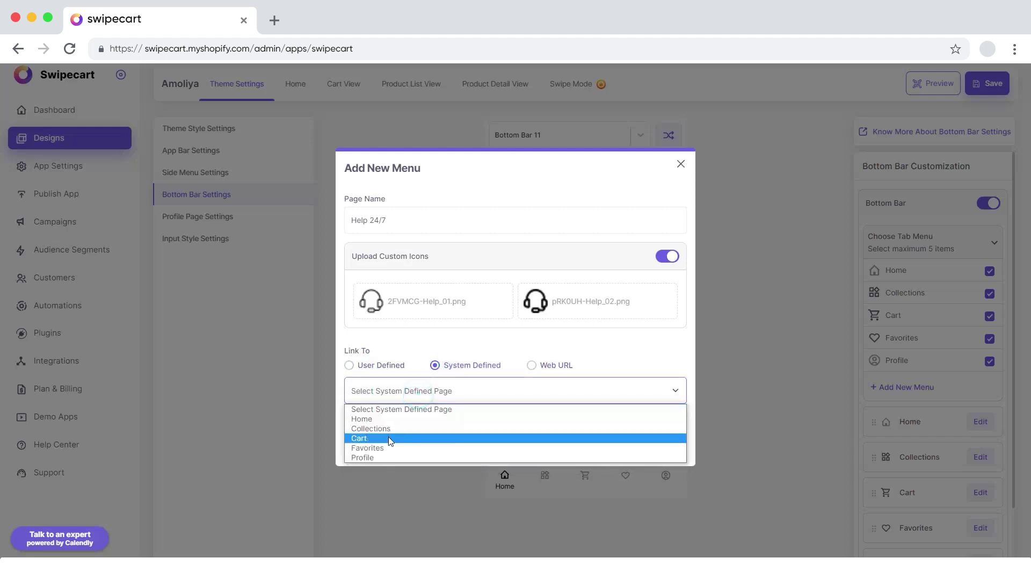
{"action": "left_click", "coordinate": [368, 375]}
Step: Link the new menu to the user-defined page Help 24/7 and submit it
{"action": "left_click", "coordinate": [368, 368]}
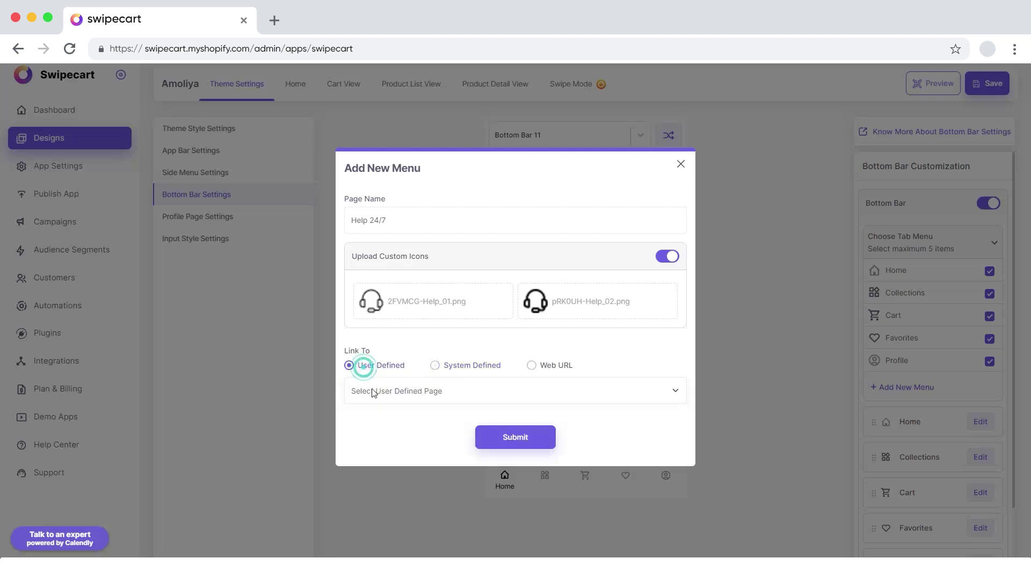
{"action": "left_click", "coordinate": [375, 393]}
{"action": "left_click", "coordinate": [375, 468]}
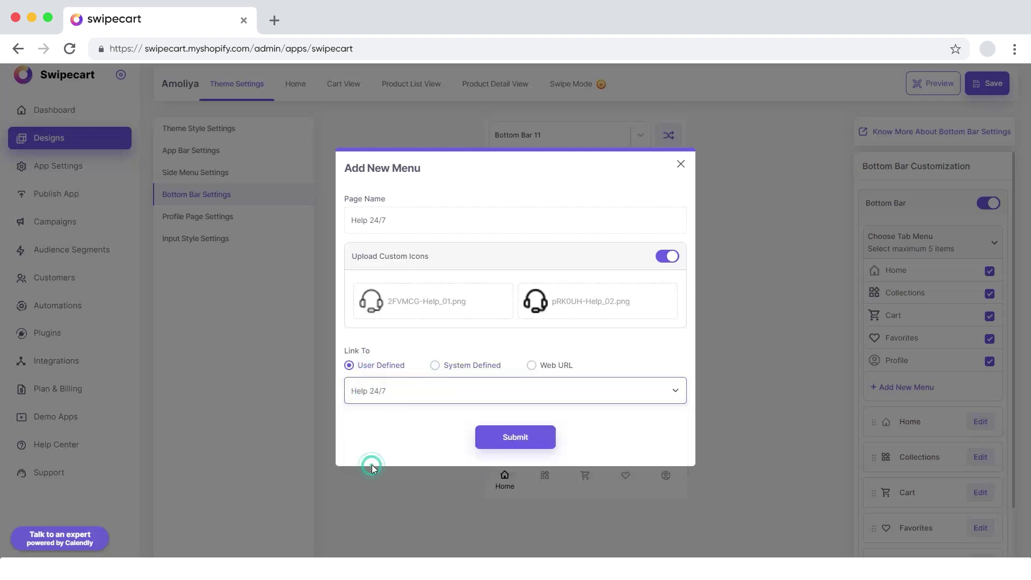
{"action": "left_click", "coordinate": [515, 437]}
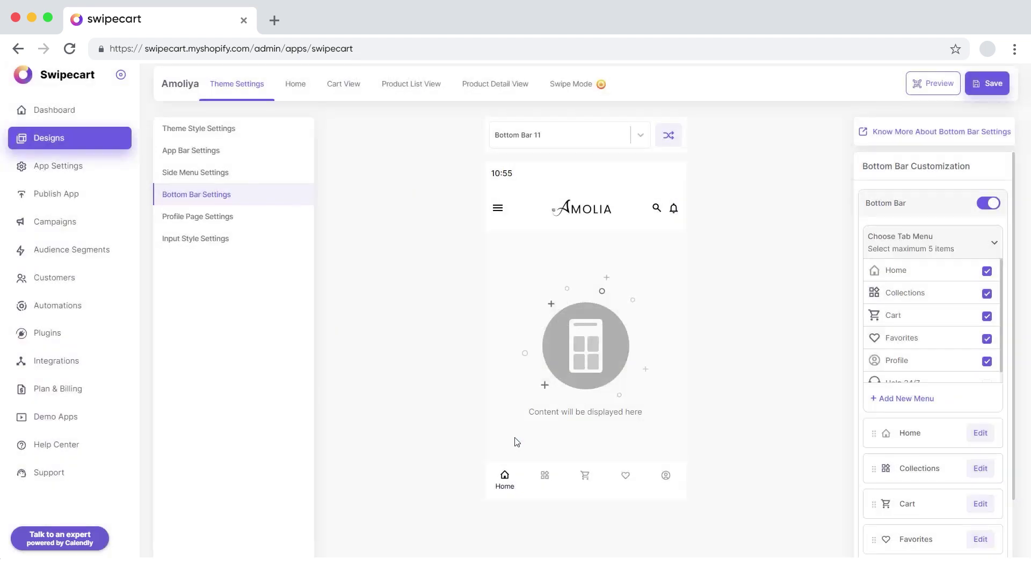
Step: Replace the Favorites tab with Help 24/7 in the bottom bar and select the new tab in the app preview
{"action": "scroll", "coordinate": [961, 349], "scroll_direction": "down", "scroll_amount": 1}
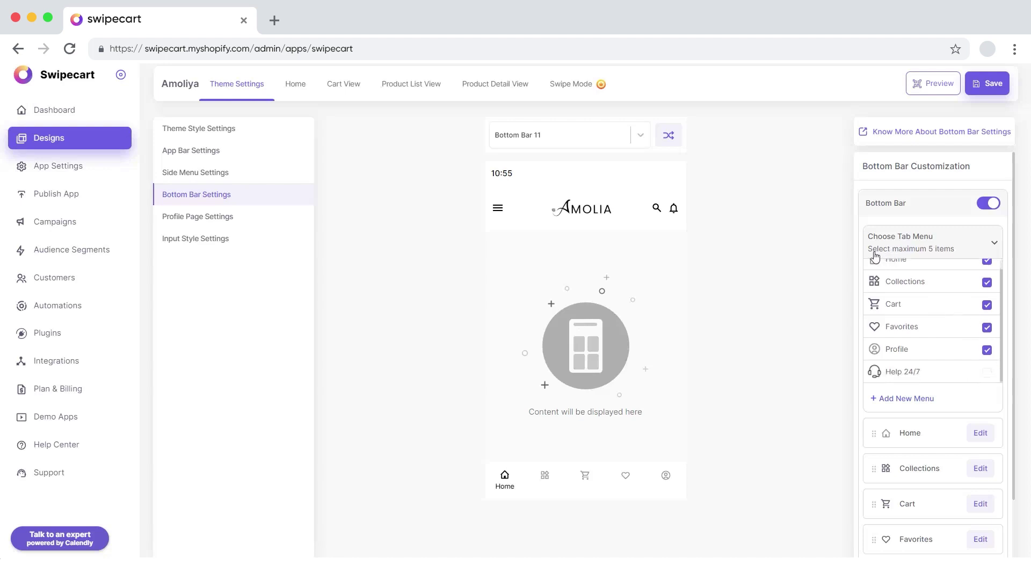
{"action": "left_click", "coordinate": [989, 374]}
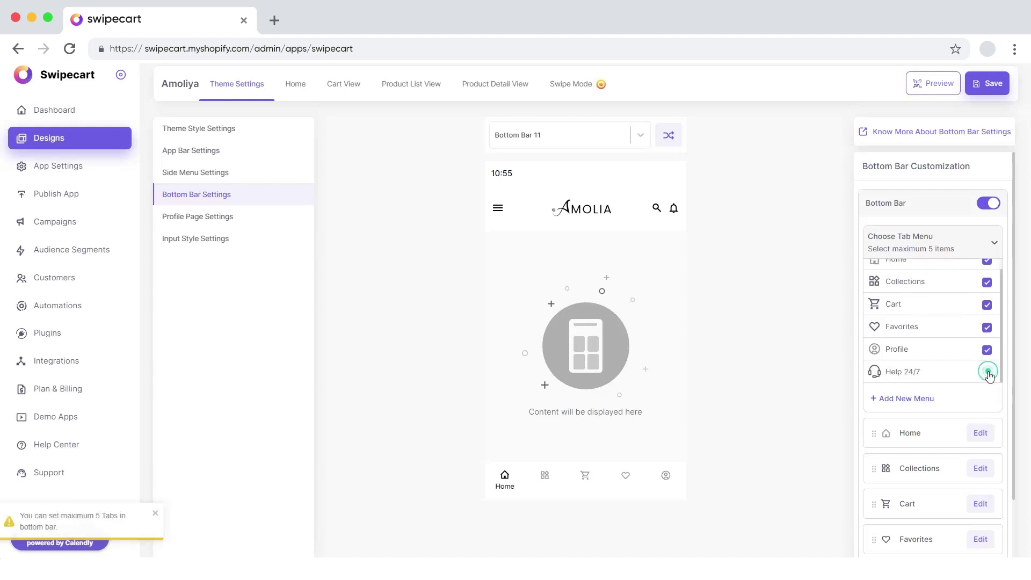
{"action": "left_click", "coordinate": [987, 328]}
{"action": "left_click", "coordinate": [987, 373]}
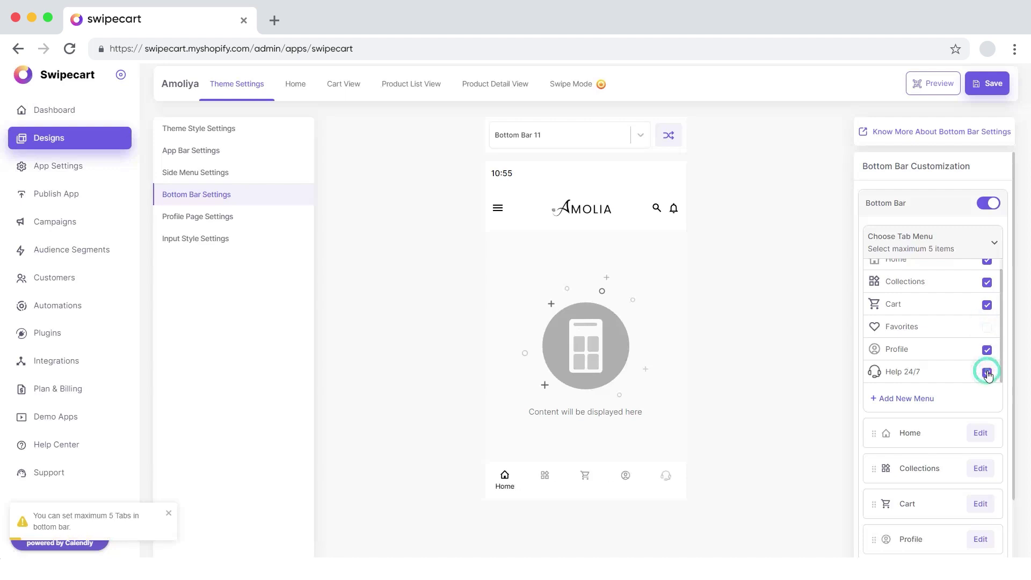
{"action": "left_click", "coordinate": [669, 480]}
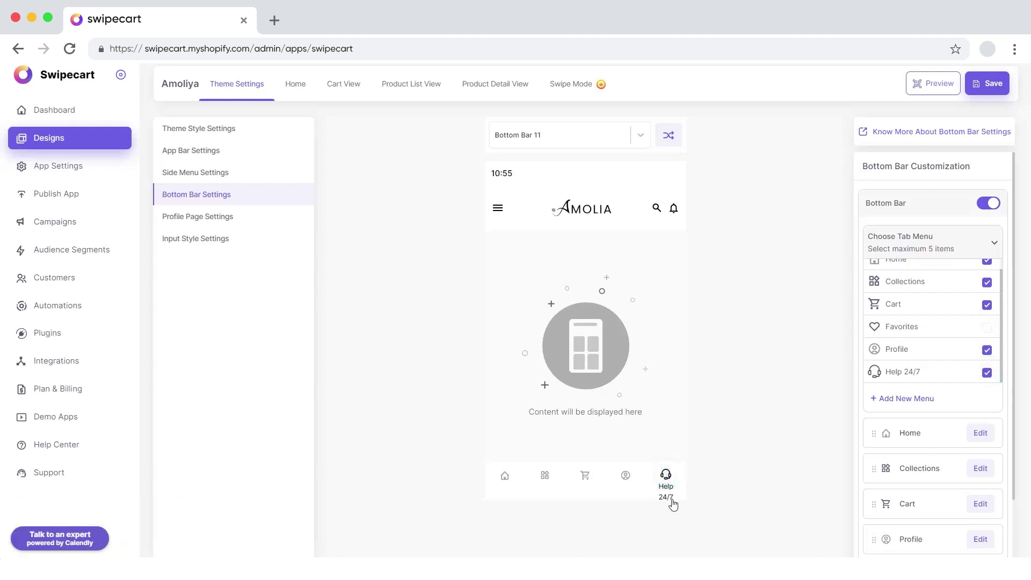
Step: Open the Help 24/7 tab for editing and shorten its title to "Help"
{"action": "scroll", "coordinate": [960, 409], "scroll_direction": "down", "scroll_amount": 3}
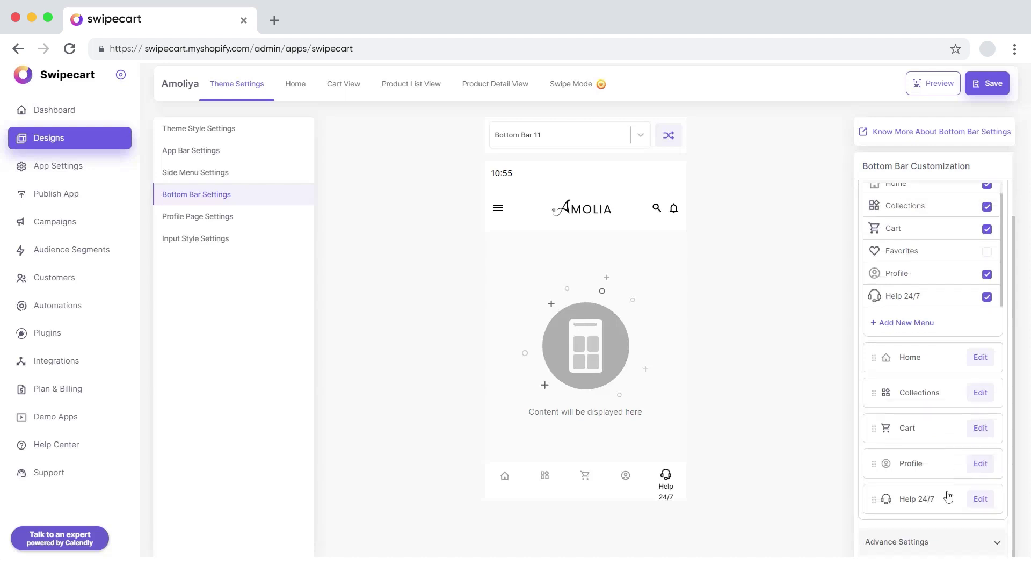
{"action": "left_click", "coordinate": [977, 500]}
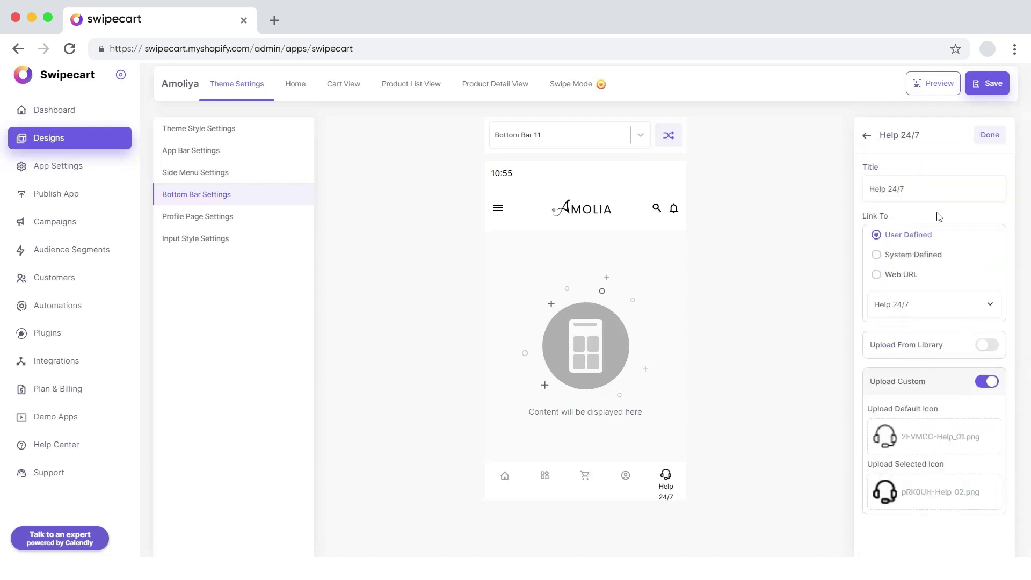
{"action": "left_click", "coordinate": [906, 192]}
{"action": "key", "text": "BackSpace"}
{"action": "key", "text": "BackSpace"}
{"action": "key", "text": "BackSpace"}
{"action": "key", "text": "BackSpace"}
Step: View the tab's linked page list and its library options for default and selected icons, and return to custom icon upload
{"action": "left_click", "coordinate": [990, 303]}
{"action": "left_click", "coordinate": [990, 303]}
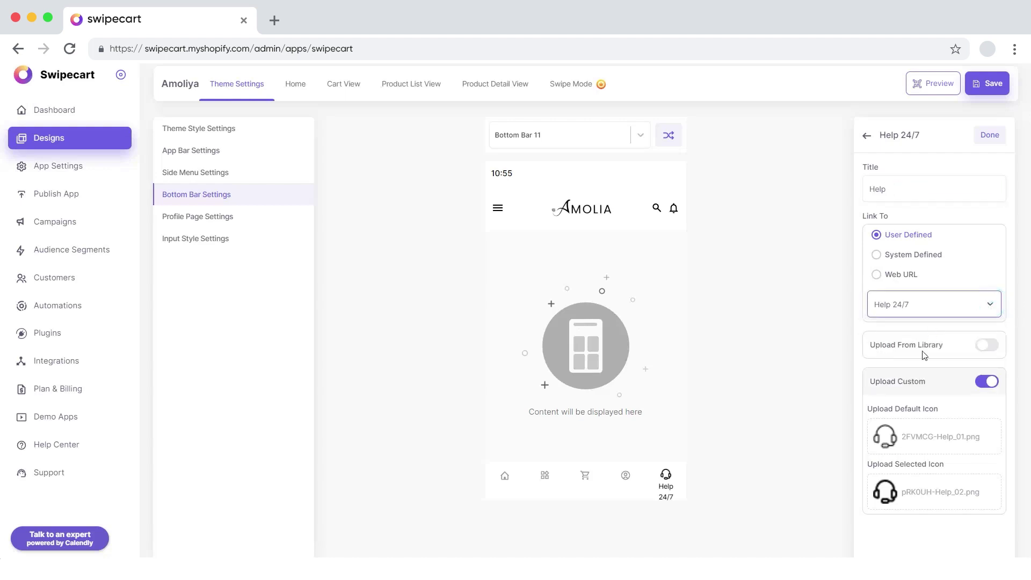
{"action": "left_click", "coordinate": [987, 347]}
{"action": "scroll", "coordinate": [956, 487], "scroll_direction": "down", "scroll_amount": 1}
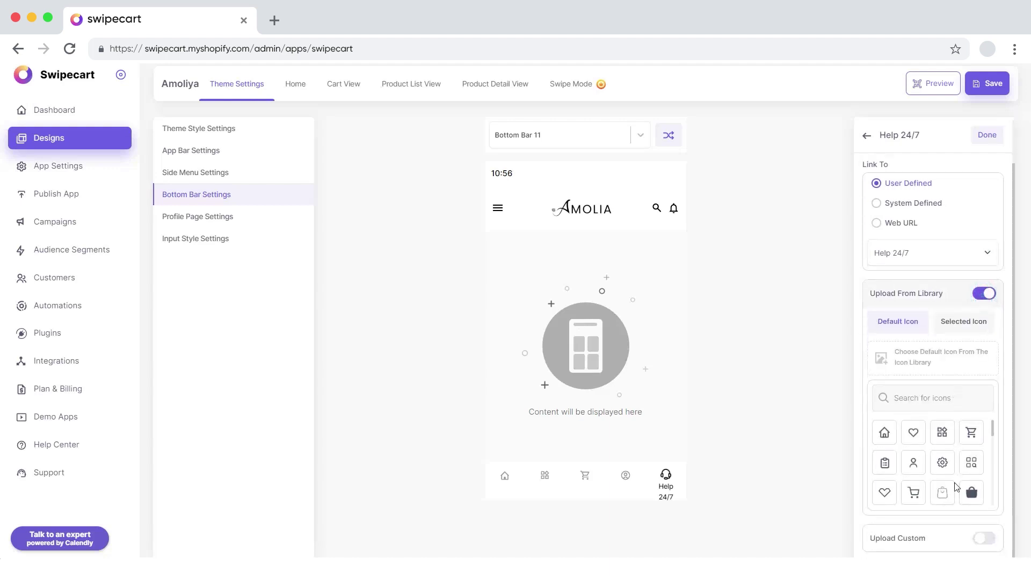
{"action": "left_click", "coordinate": [964, 322]}
{"action": "left_click", "coordinate": [904, 322]}
{"action": "left_click", "coordinate": [986, 293]}
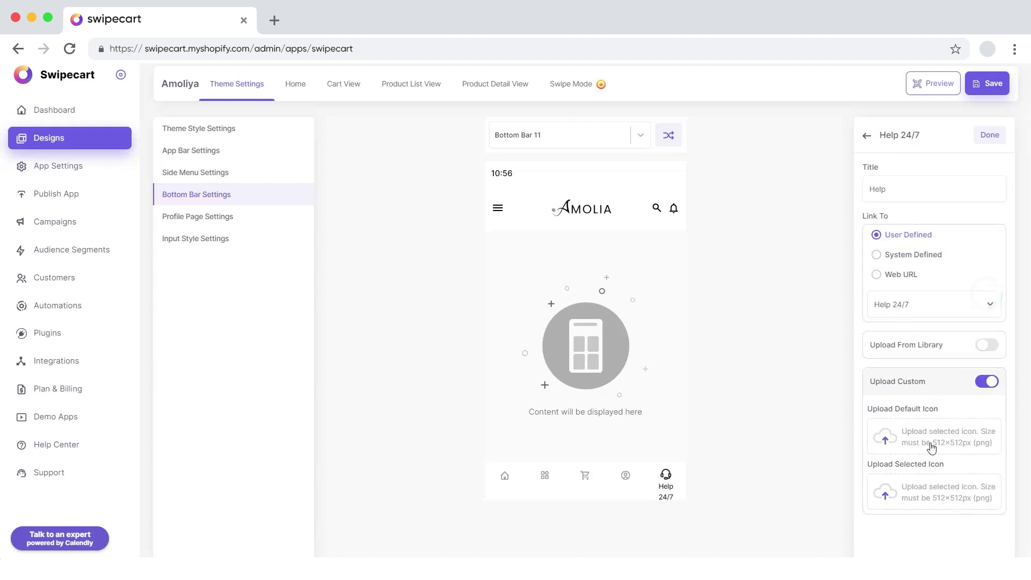
Step: Upload Help_01 as the Help tab's default icon and Help_02 as its selected icon, and finish editing the tab
{"action": "left_click", "coordinate": [885, 438]}
{"action": "left_click", "coordinate": [430, 239]}
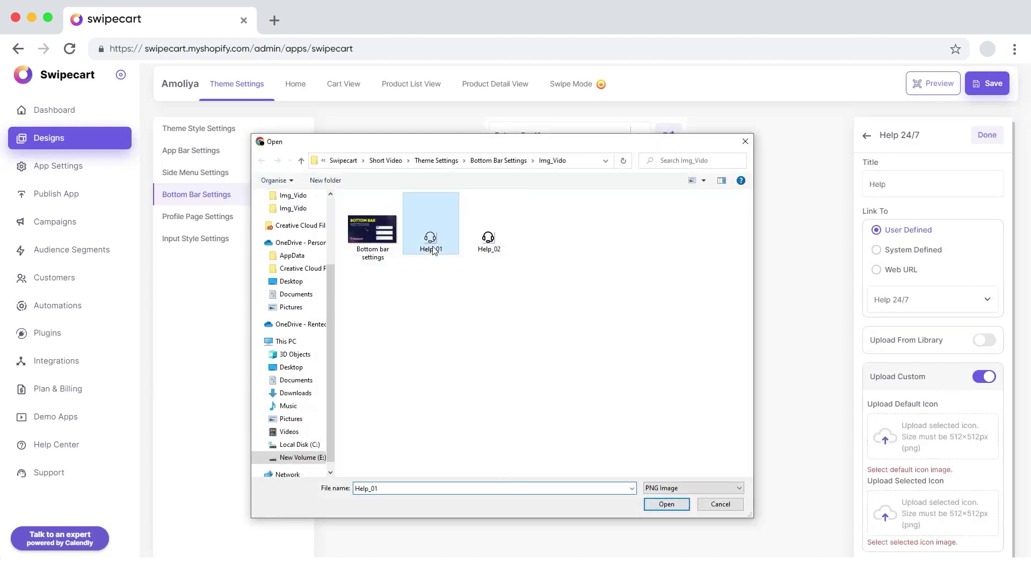
{"action": "left_click", "coordinate": [665, 504]}
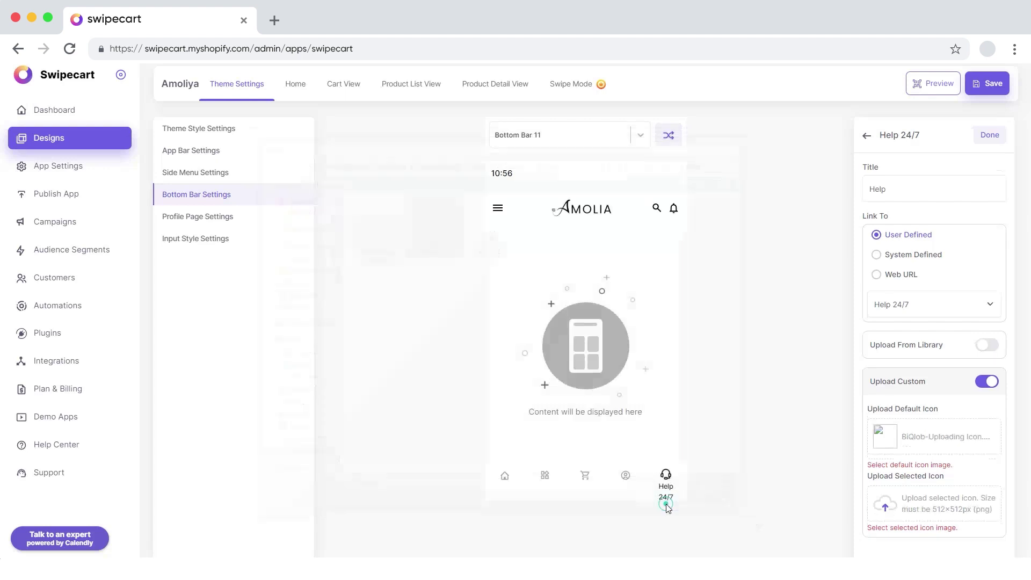
{"action": "left_click", "coordinate": [884, 491]}
{"action": "left_click", "coordinate": [479, 248]}
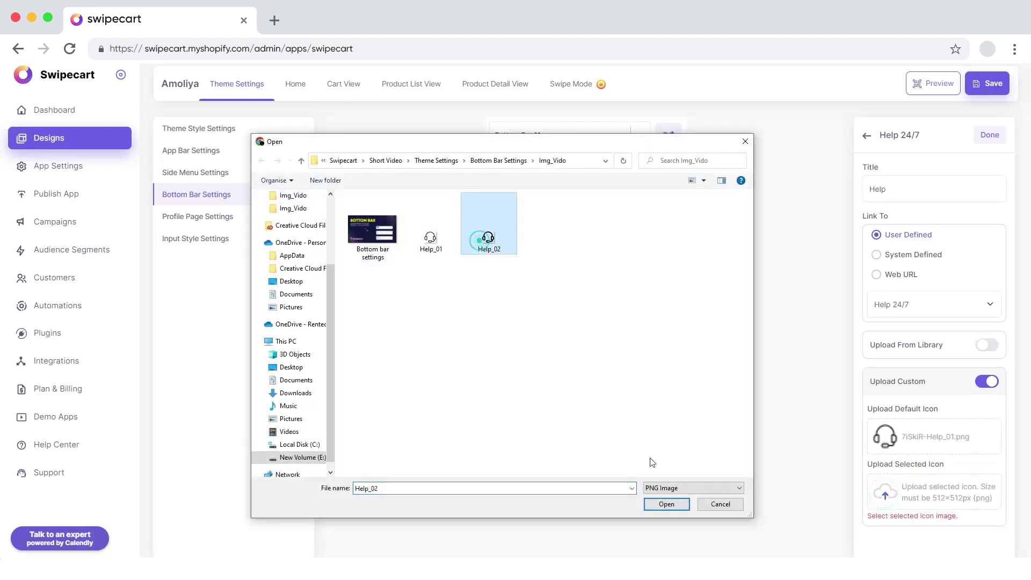
{"action": "left_click", "coordinate": [666, 504]}
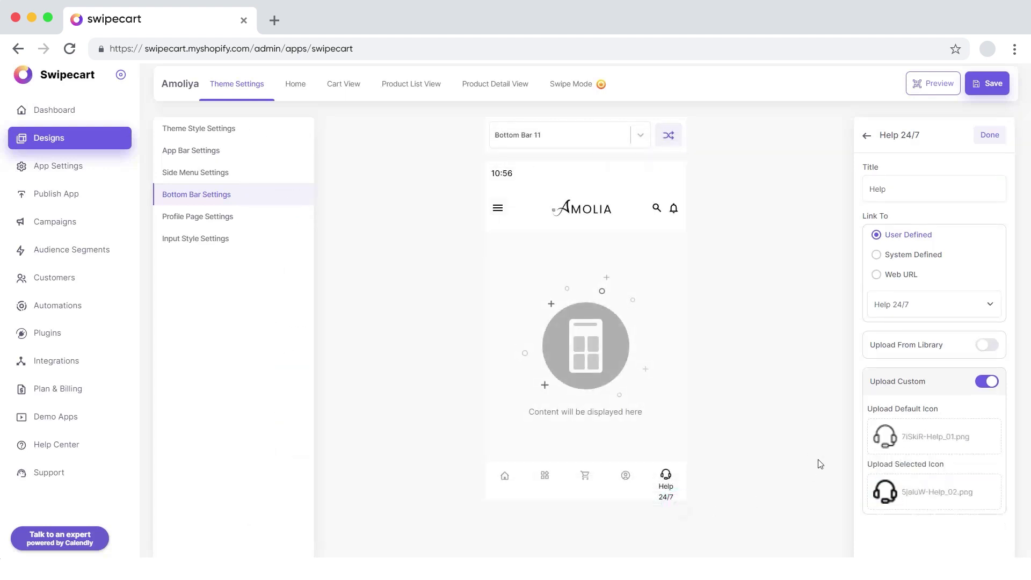
{"action": "left_click", "coordinate": [989, 137]}
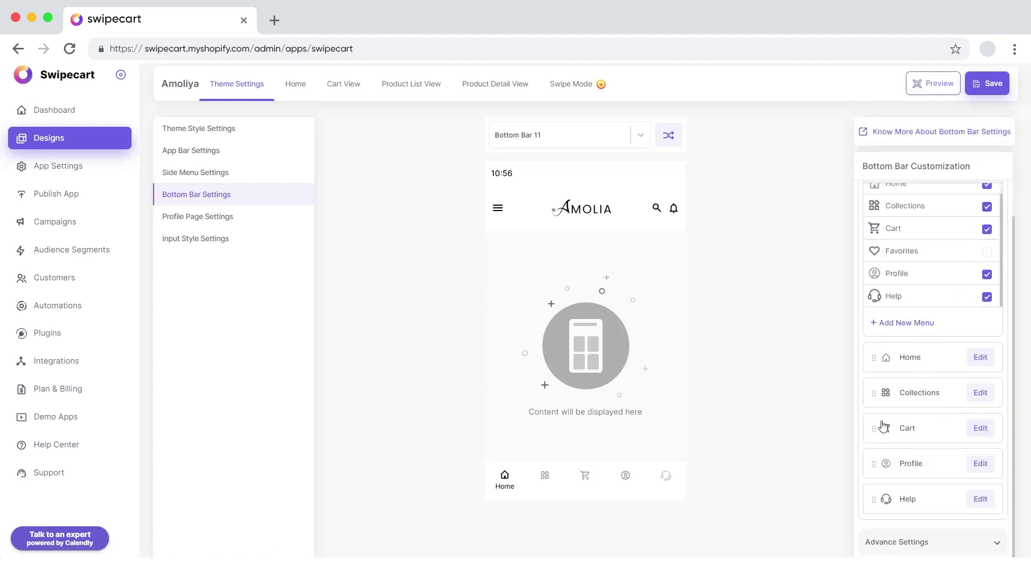
Step: Try reordering the bottom bar tabs by swapping Collections with Cart and Help with Profile, and restore the original order
{"action": "left_click_drag", "start_coordinate": [871, 393], "coordinate": [875, 466]}
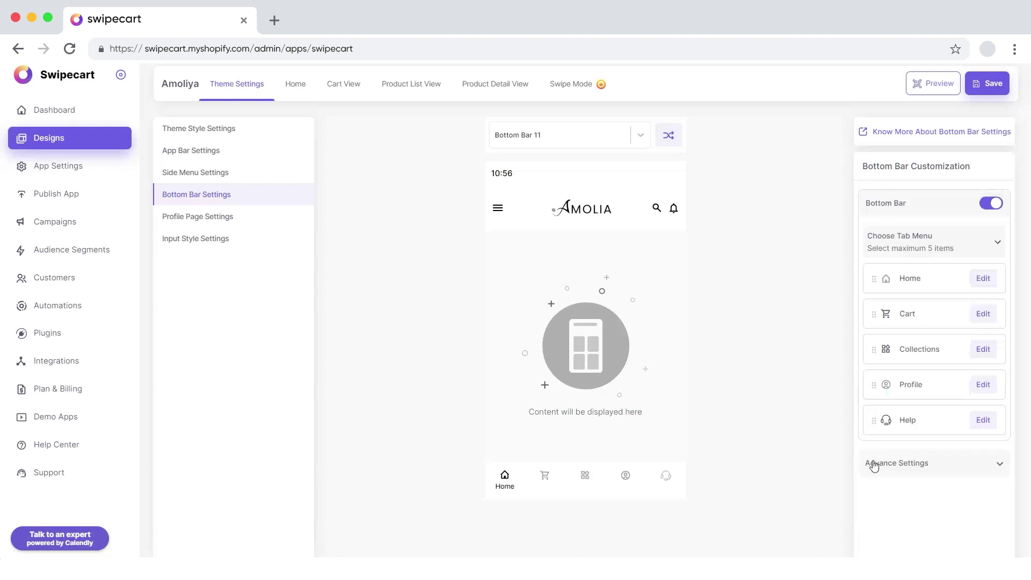
{"action": "left_click_drag", "start_coordinate": [874, 423], "coordinate": [879, 388]}
{"action": "left_click_drag", "start_coordinate": [874, 348], "coordinate": [874, 314]}
{"action": "left_click_drag", "start_coordinate": [873, 384], "coordinate": [875, 417]}
Step: Enable the bottom bar's background color in the advanced settings, try #db8585, and set it to #ffffff
{"action": "left_click", "coordinate": [997, 472]}
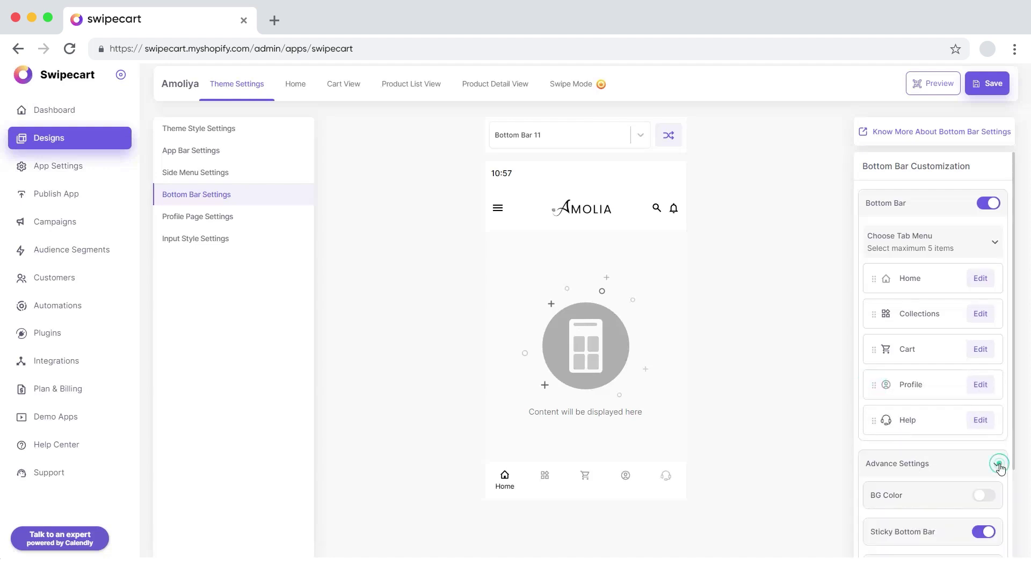
{"action": "scroll", "coordinate": [934, 462], "scroll_direction": "down", "scroll_amount": 3}
{"action": "left_click", "coordinate": [983, 374]}
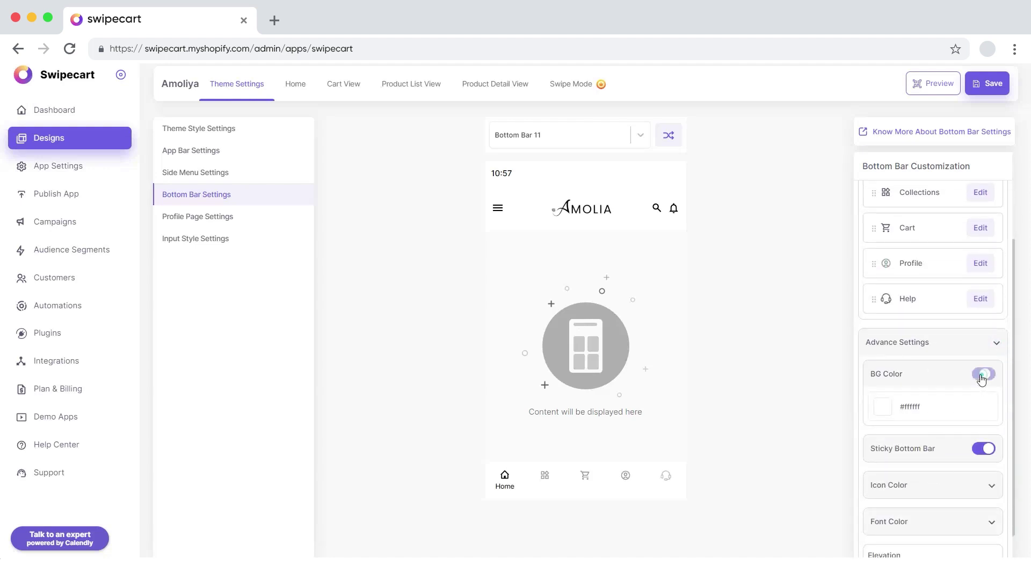
{"action": "left_click", "coordinate": [883, 407]}
{"action": "left_click_drag", "start_coordinate": [878, 418], "coordinate": [923, 426]}
{"action": "left_click_drag", "start_coordinate": [922, 502], "coordinate": [970, 505]}
{"action": "left_click", "coordinate": [923, 504]}
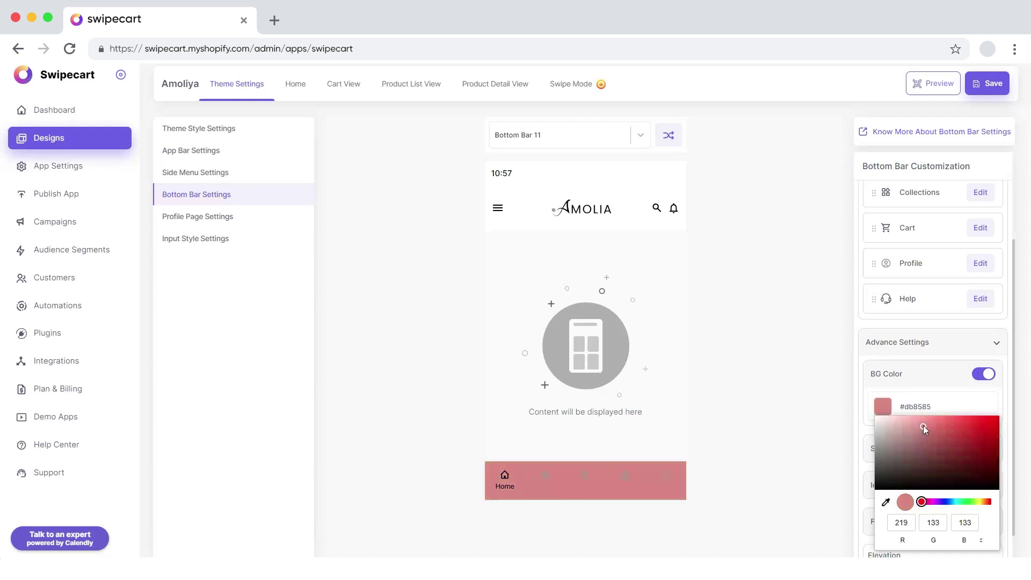
{"action": "mouse_move", "coordinate": [923, 424]}
{"action": "left_mouse_down"}
{"action": "mouse_move", "coordinate": [868, 420]}
{"action": "mouse_move", "coordinate": [876, 406]}
{"action": "left_mouse_up"}
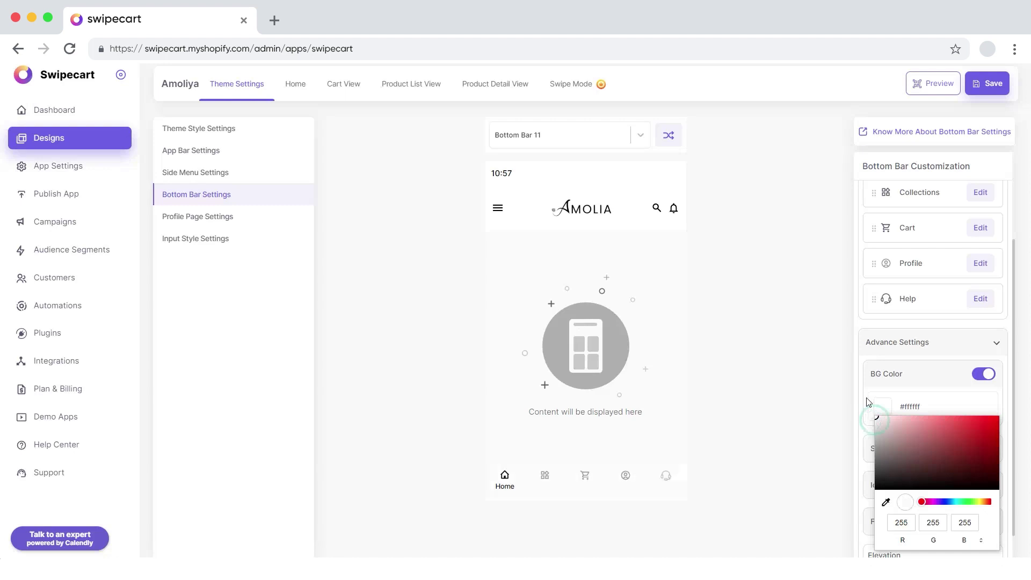
{"action": "left_click", "coordinate": [838, 431]}
Step: Turn the Sticky Bottom Bar option off and on again
{"action": "scroll", "coordinate": [984, 414], "scroll_direction": "down", "scroll_amount": 1}
{"action": "left_click", "coordinate": [984, 411]}
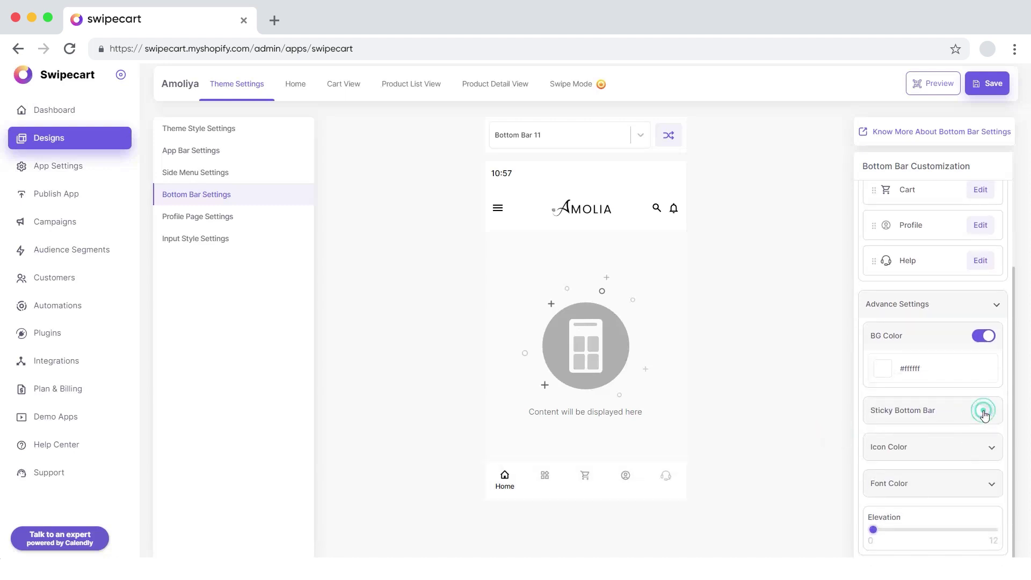
{"action": "left_click", "coordinate": [984, 413]}
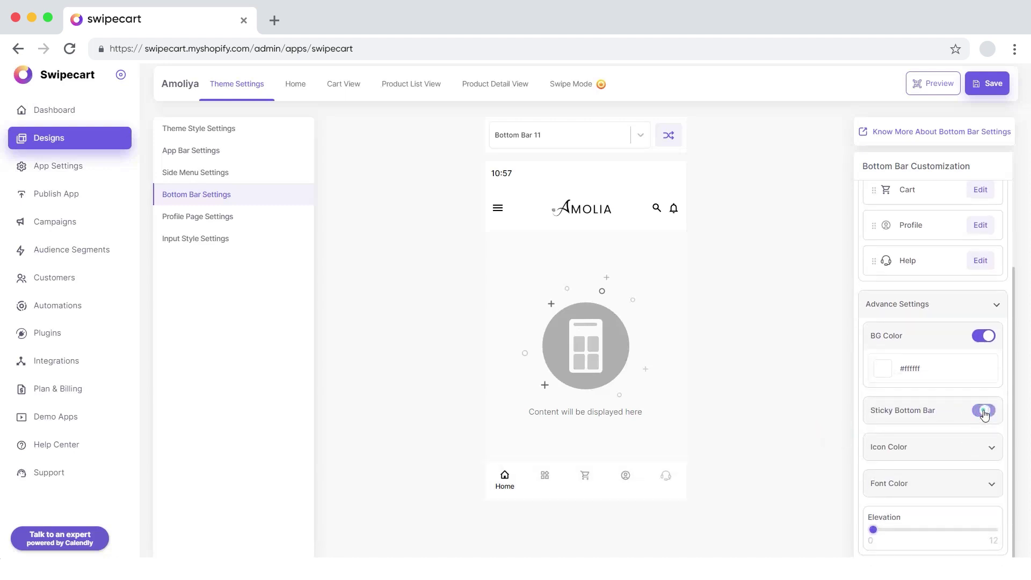
Step: Set the default icon color of the bottom bar to the light gray #b0b0b0
{"action": "left_click", "coordinate": [992, 451]}
{"action": "scroll", "coordinate": [913, 460], "scroll_direction": "down", "scroll_amount": 1}
{"action": "left_click", "coordinate": [878, 441]}
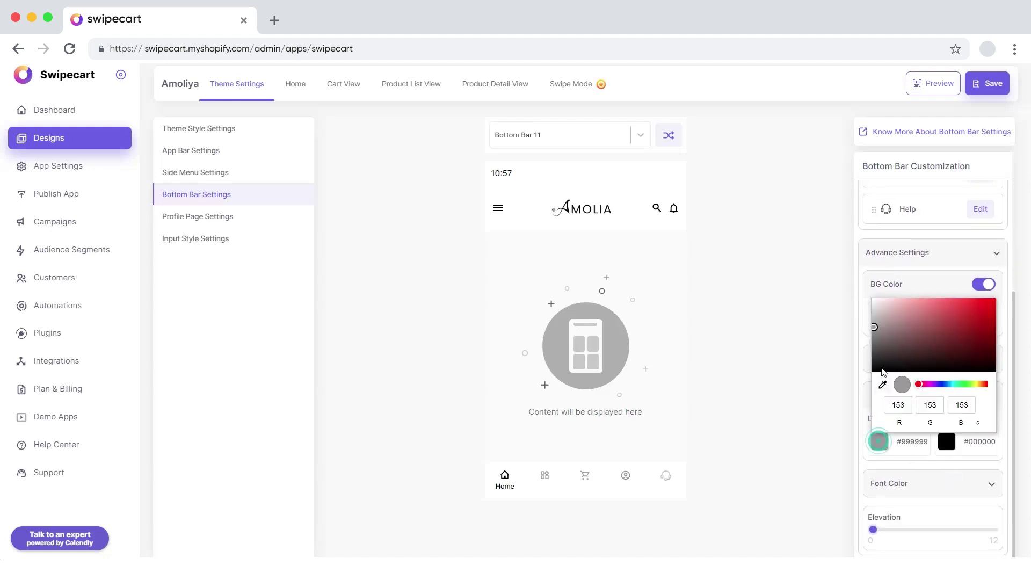
{"action": "mouse_move", "coordinate": [877, 329]}
{"action": "left_mouse_down"}
{"action": "mouse_move", "coordinate": [942, 326]}
{"action": "mouse_move", "coordinate": [870, 325]}
{"action": "left_mouse_up"}
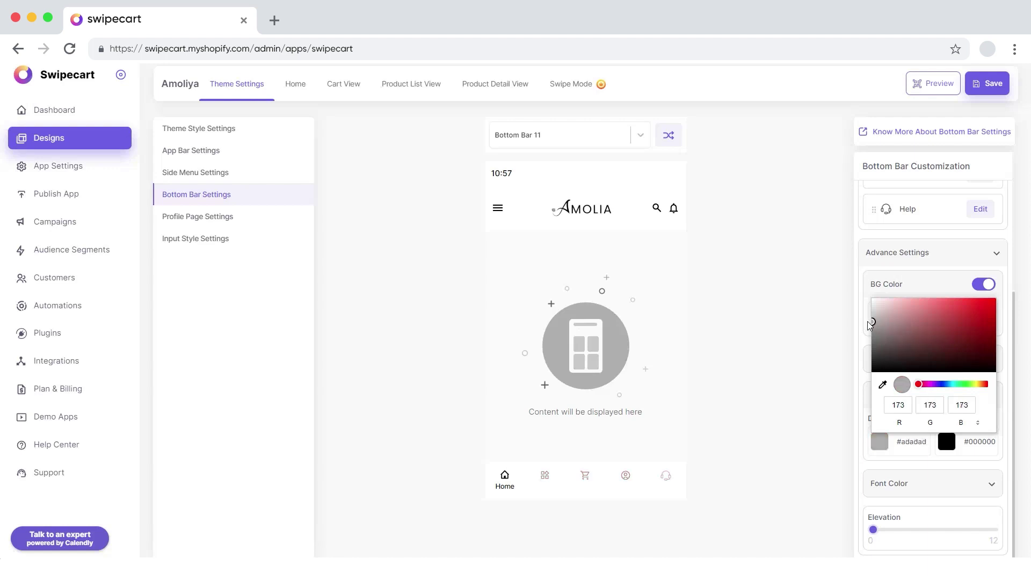
Step: Try blue #2782b0 and green #7cd65c as the selected icon color, and restore it to #000000
{"action": "left_click", "coordinate": [950, 443]}
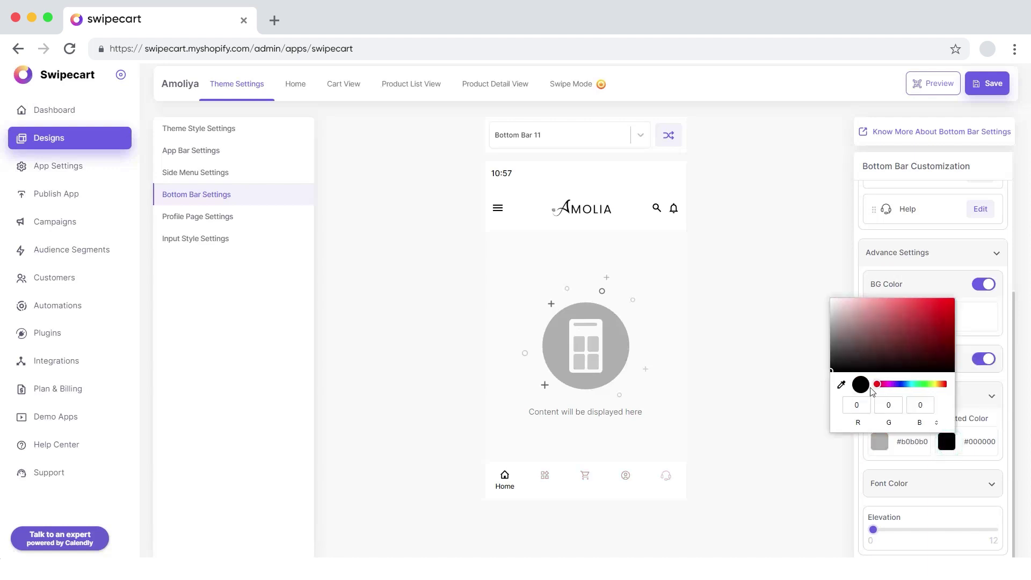
{"action": "left_click_drag", "start_coordinate": [881, 385], "coordinate": [908, 384]}
{"action": "left_click", "coordinate": [927, 321]}
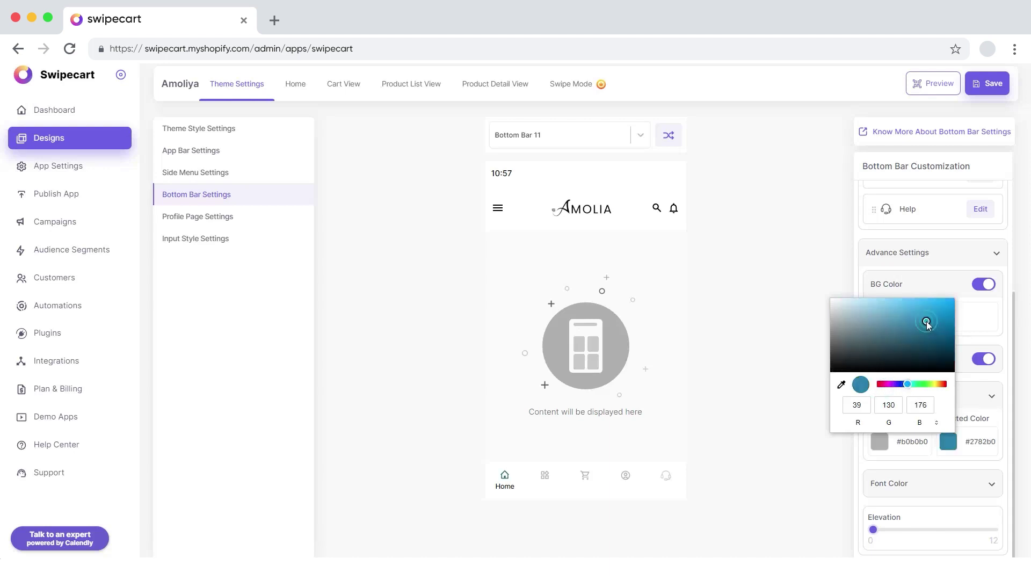
{"action": "left_click", "coordinate": [927, 385]}
{"action": "left_click", "coordinate": [901, 310]}
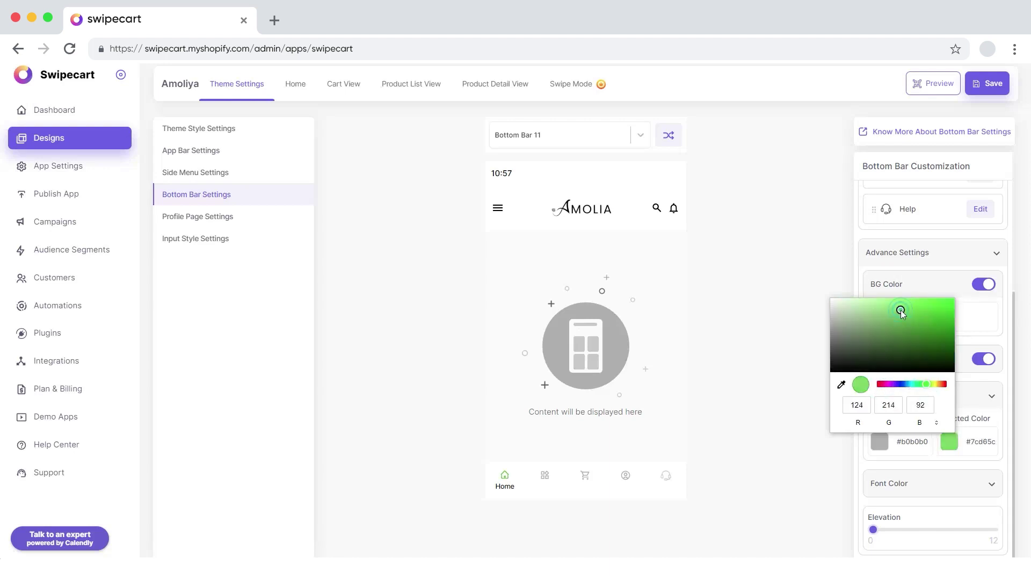
{"action": "left_click", "coordinate": [833, 301]}
{"action": "left_click", "coordinate": [832, 371]}
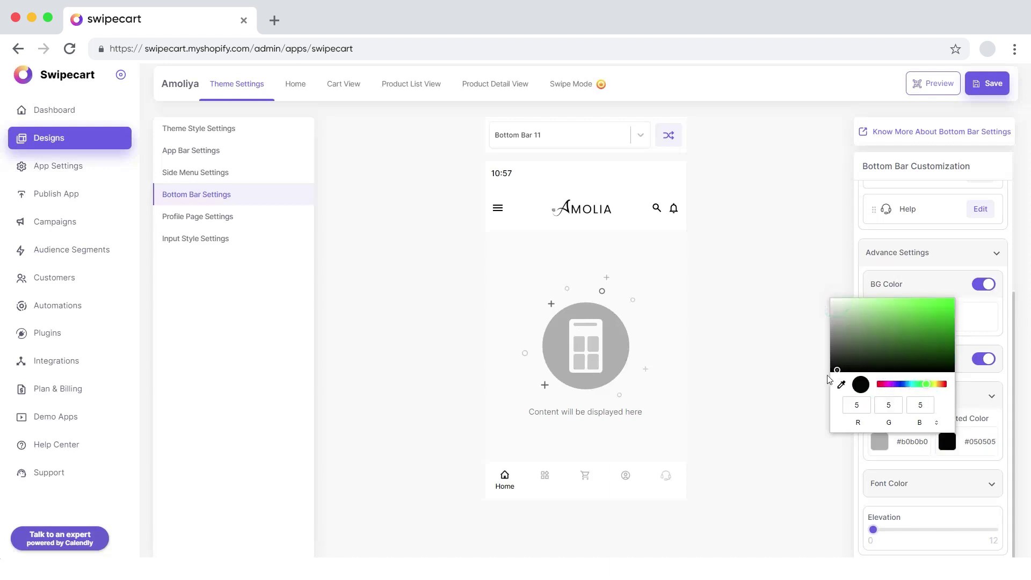
{"action": "left_click", "coordinate": [881, 385]}
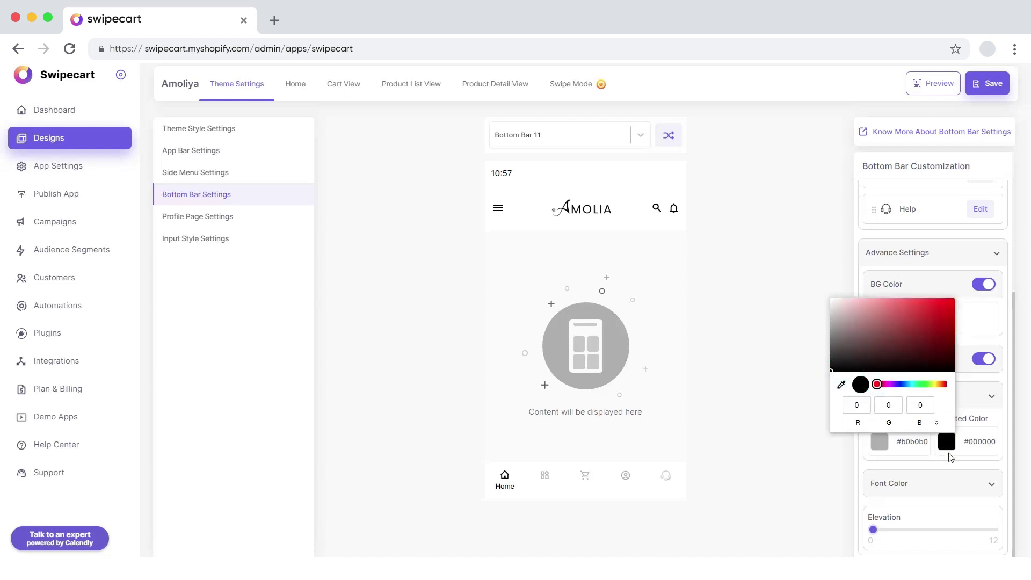
Step: Try bright green #21fd3b as the selected font color, and restore it to #000000
{"action": "left_click", "coordinate": [931, 486]}
{"action": "scroll", "coordinate": [935, 483], "scroll_direction": "down", "scroll_amount": 1}
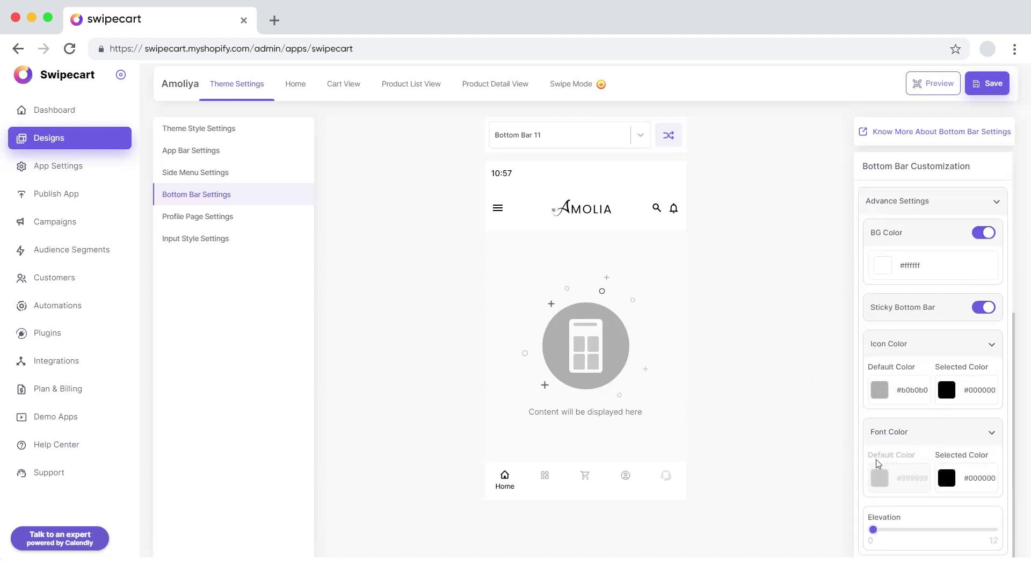
{"action": "left_click", "coordinate": [956, 472]}
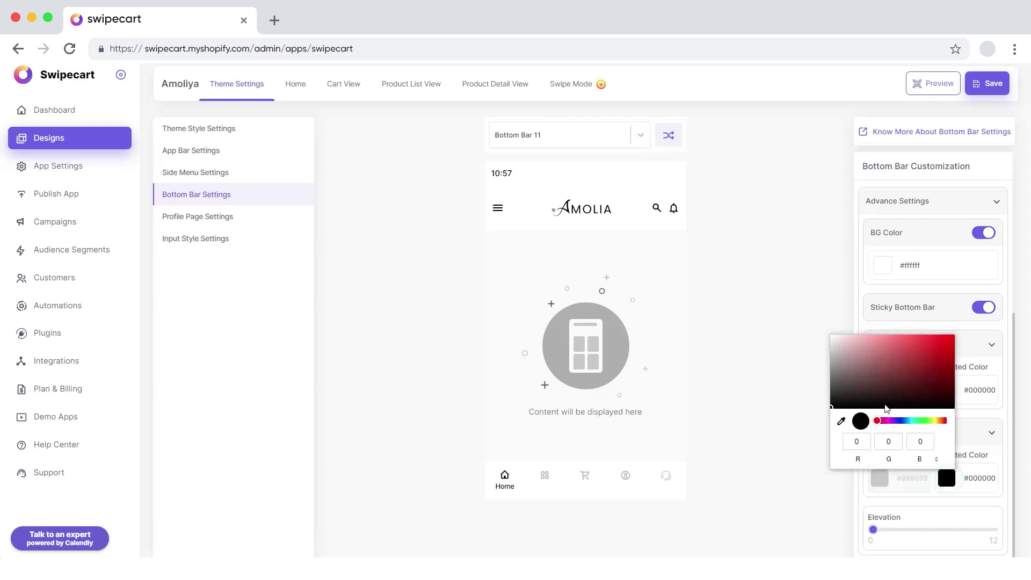
{"action": "left_click", "coordinate": [896, 421]}
{"action": "left_click_drag", "start_coordinate": [898, 423], "coordinate": [907, 421]}
{"action": "left_click", "coordinate": [928, 390]}
{"action": "left_click_drag", "start_coordinate": [930, 367], "coordinate": [936, 337]}
{"action": "left_click_drag", "start_coordinate": [910, 421], "coordinate": [921, 421]}
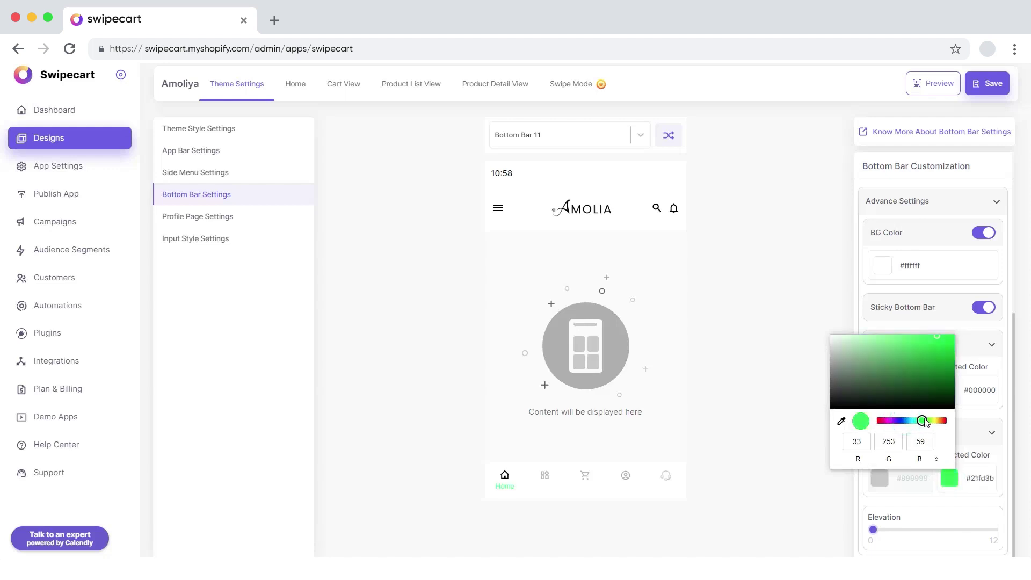
{"action": "left_click", "coordinate": [937, 342]}
{"action": "left_click_drag", "start_coordinate": [937, 342], "coordinate": [946, 340]}
{"action": "left_click_drag", "start_coordinate": [842, 409], "coordinate": [876, 421]}
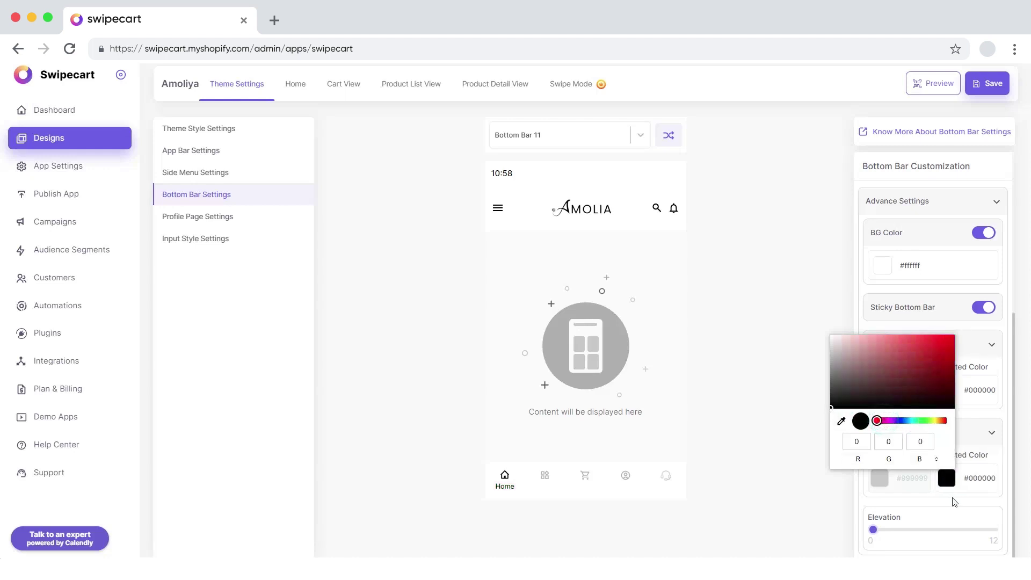
Step: Try the elevation adjustment and return it to 0, and collapse the Icon Color and Font Color settings
{"action": "mouse_move", "coordinate": [880, 530]}
{"action": "left_mouse_down"}
{"action": "mouse_move", "coordinate": [996, 531]}
{"action": "mouse_move", "coordinate": [873, 530]}
{"action": "left_mouse_up"}
{"action": "left_click", "coordinate": [993, 347]}
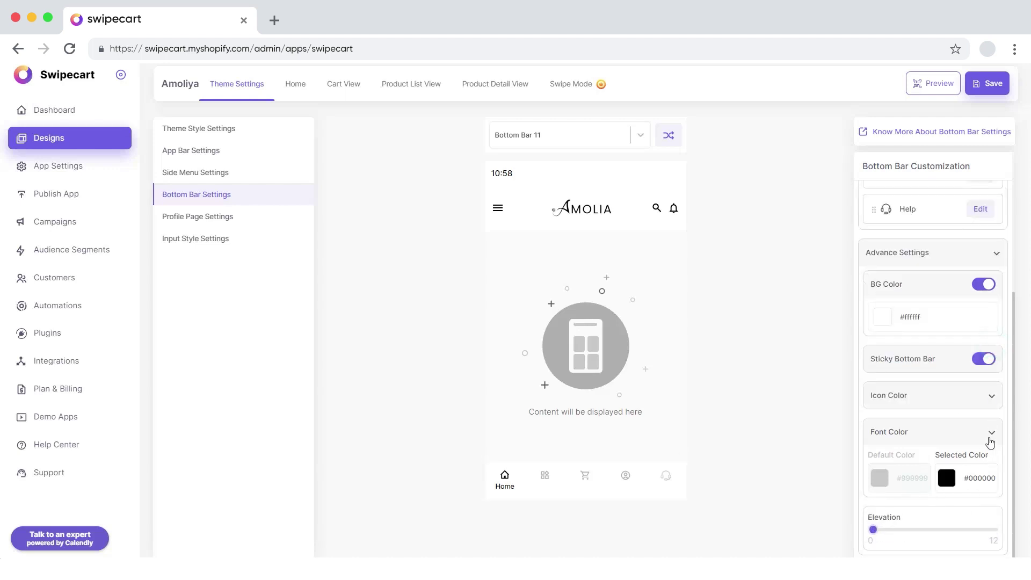
{"action": "left_click", "coordinate": [991, 435]}
Step: Expand the tab menu choices and review the chosen tabs, their order and the advanced settings
{"action": "scroll", "coordinate": [920, 388], "scroll_direction": "up", "scroll_amount": 3}
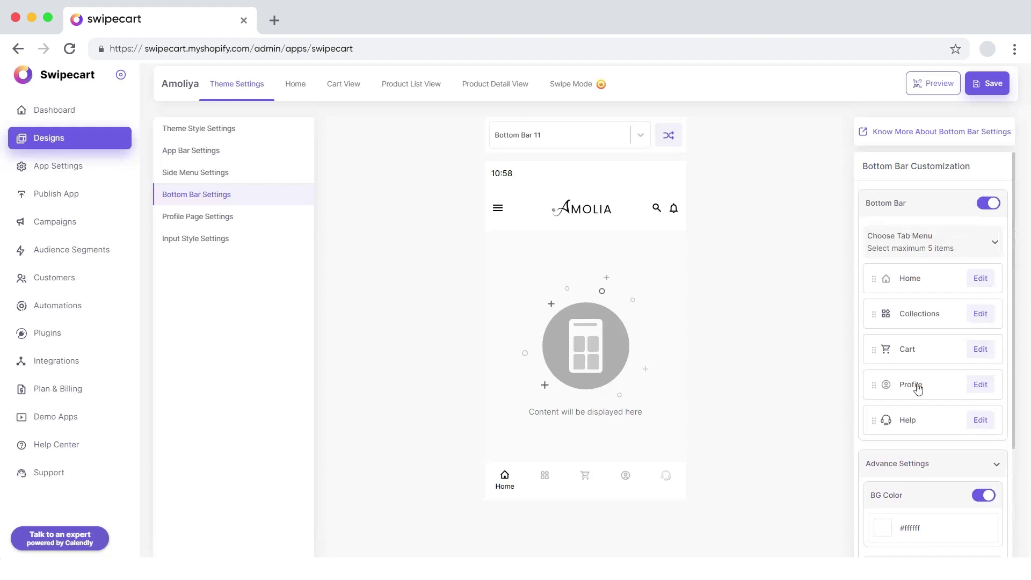
{"action": "left_click", "coordinate": [999, 247]}
{"action": "scroll", "coordinate": [986, 370], "scroll_direction": "down", "scroll_amount": 4}
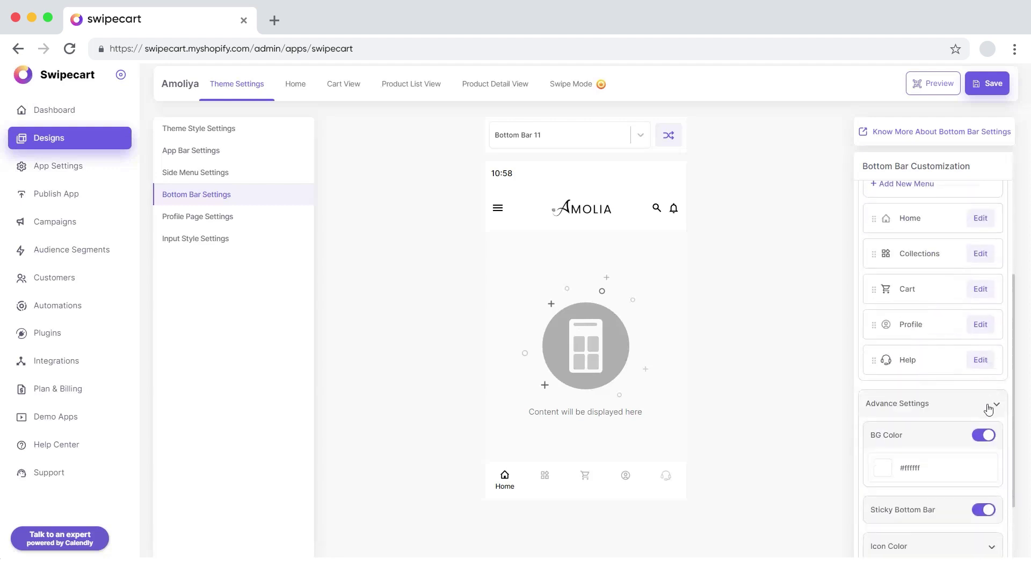
{"action": "scroll", "coordinate": [990, 400], "scroll_direction": "up", "scroll_amount": 3}
{"action": "scroll", "coordinate": [984, 410], "scroll_direction": "up", "scroll_amount": 2}
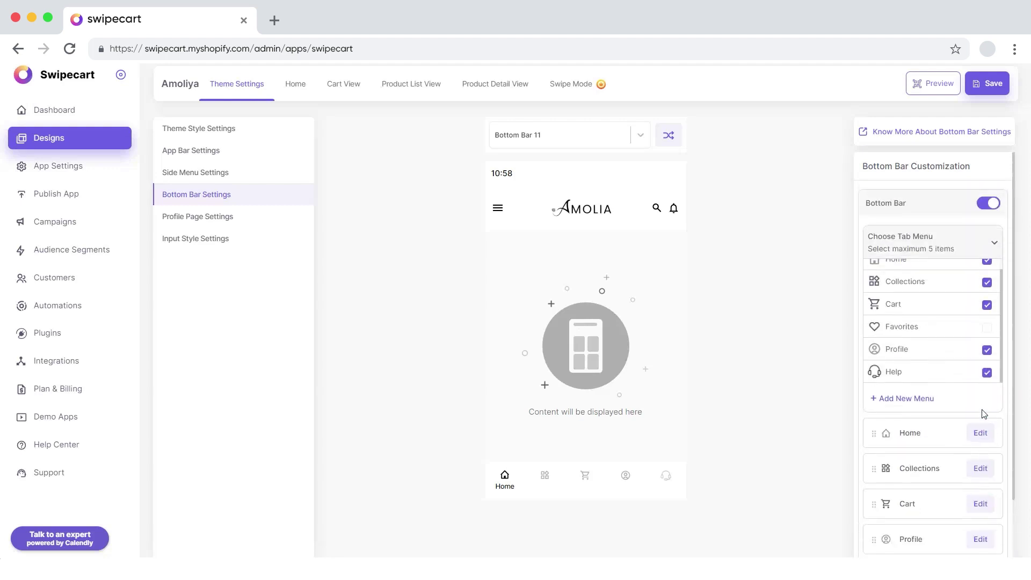
Step: Save the bottom bar design and open the app preview with the QR code for trying it on a device
{"action": "left_click", "coordinate": [985, 90]}
{"action": "left_click", "coordinate": [588, 325]}
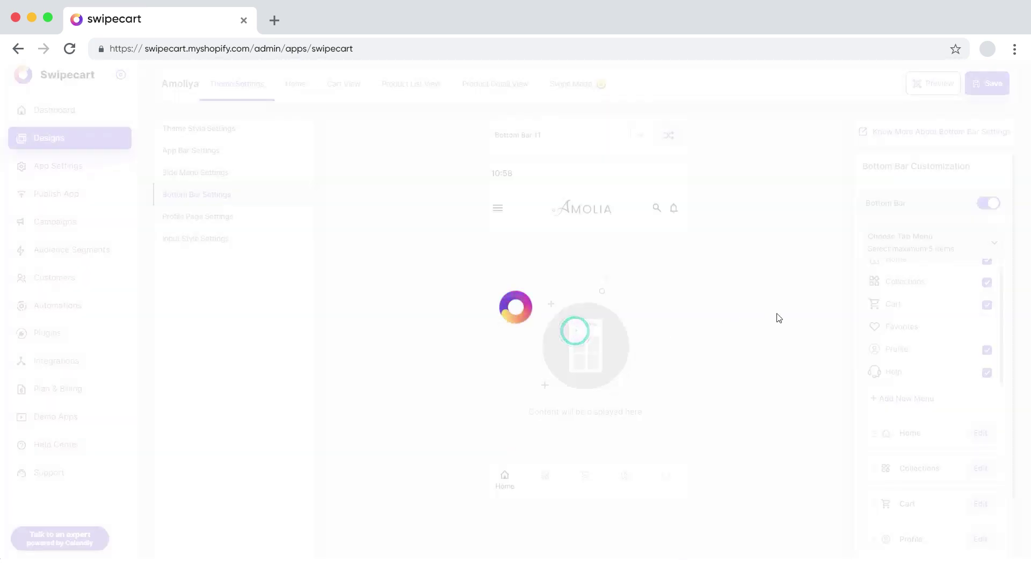
{"action": "left_click", "coordinate": [935, 92]}
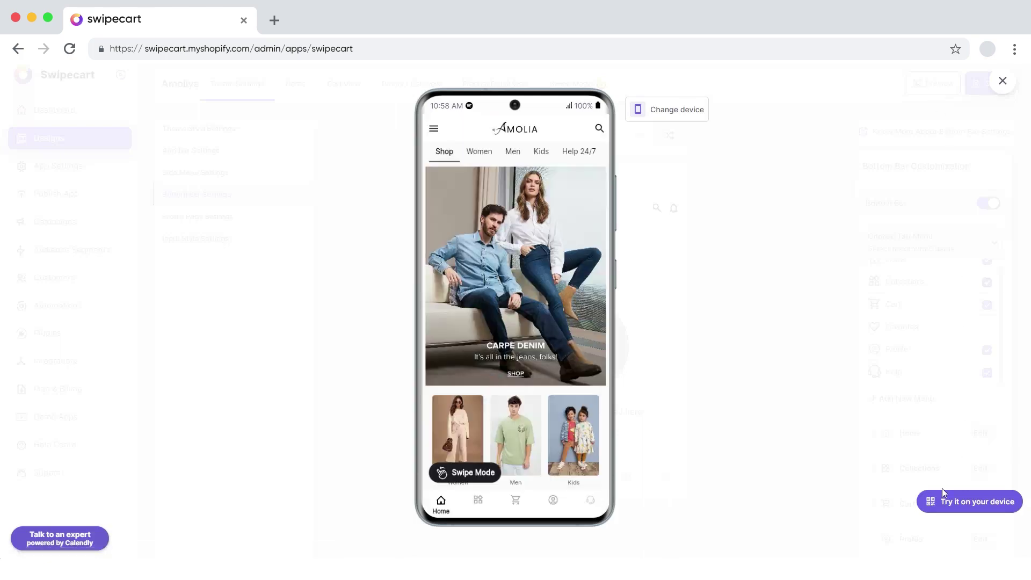
{"action": "left_click", "coordinate": [961, 502]}
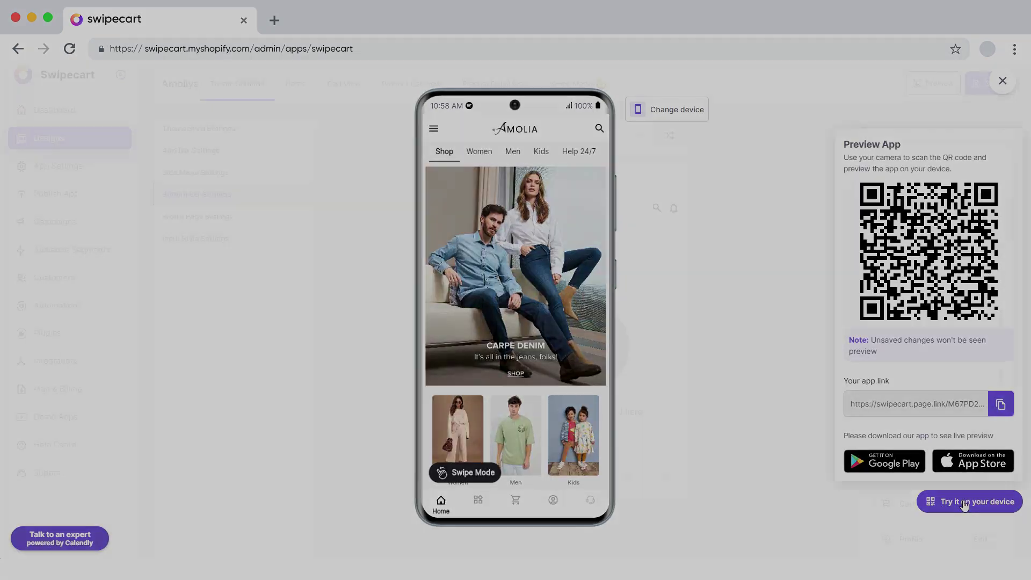